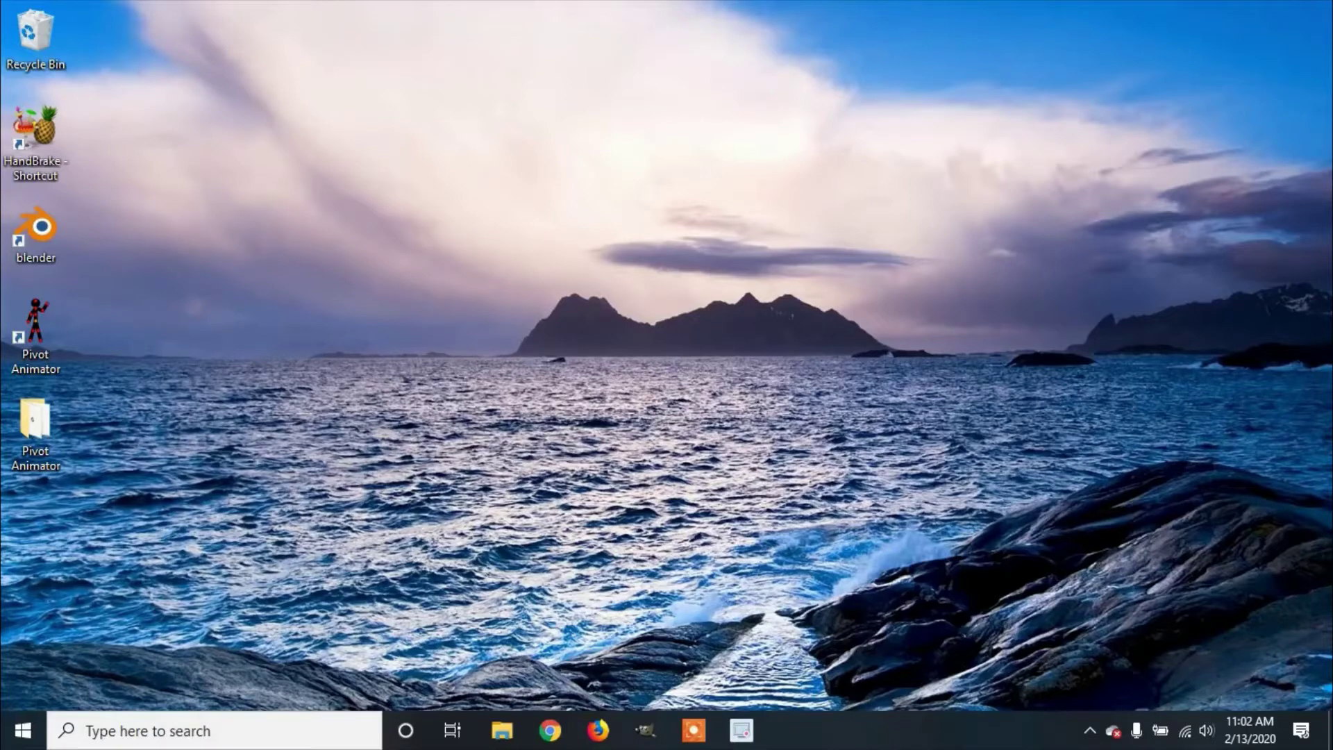
Find and open the Paint app to start a blank canvas
{"action": "left_click", "coordinate": [103, 735]}
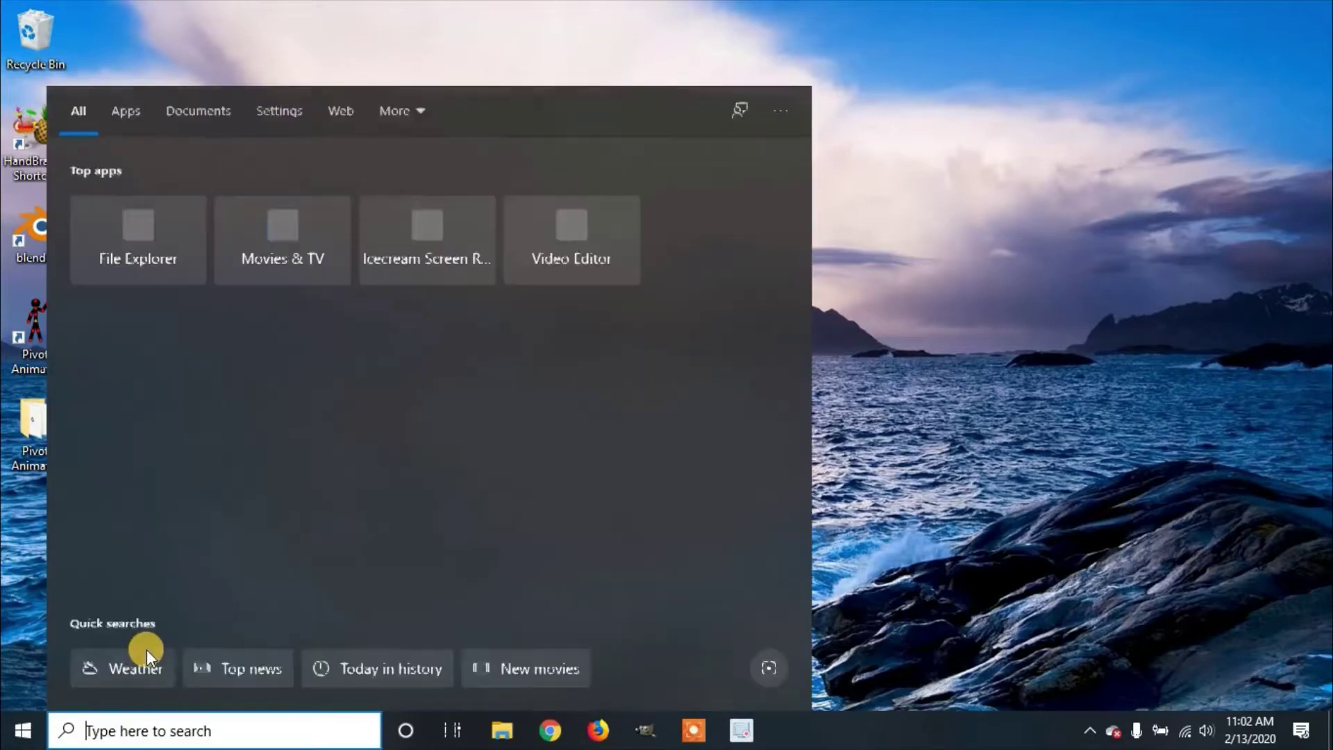
{"action": "type", "text": "paint"}
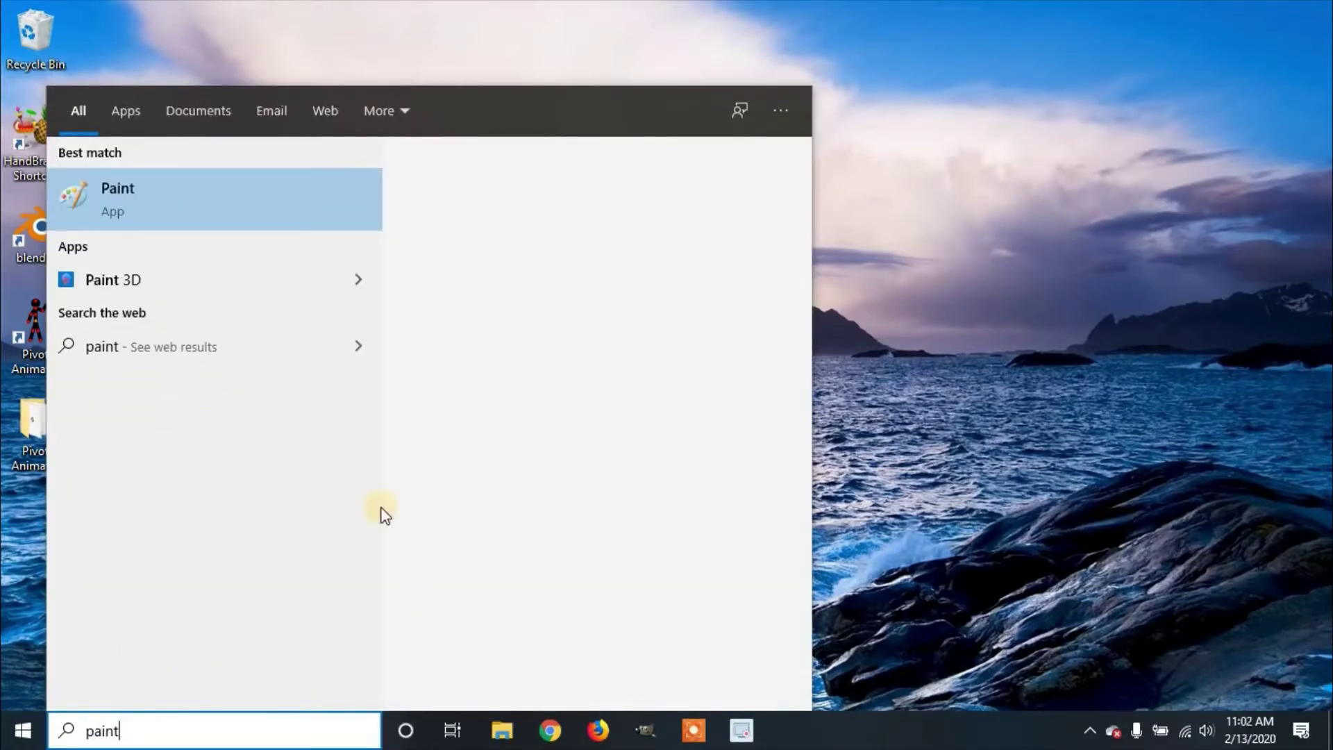
{"action": "left_click", "coordinate": [307, 206]}
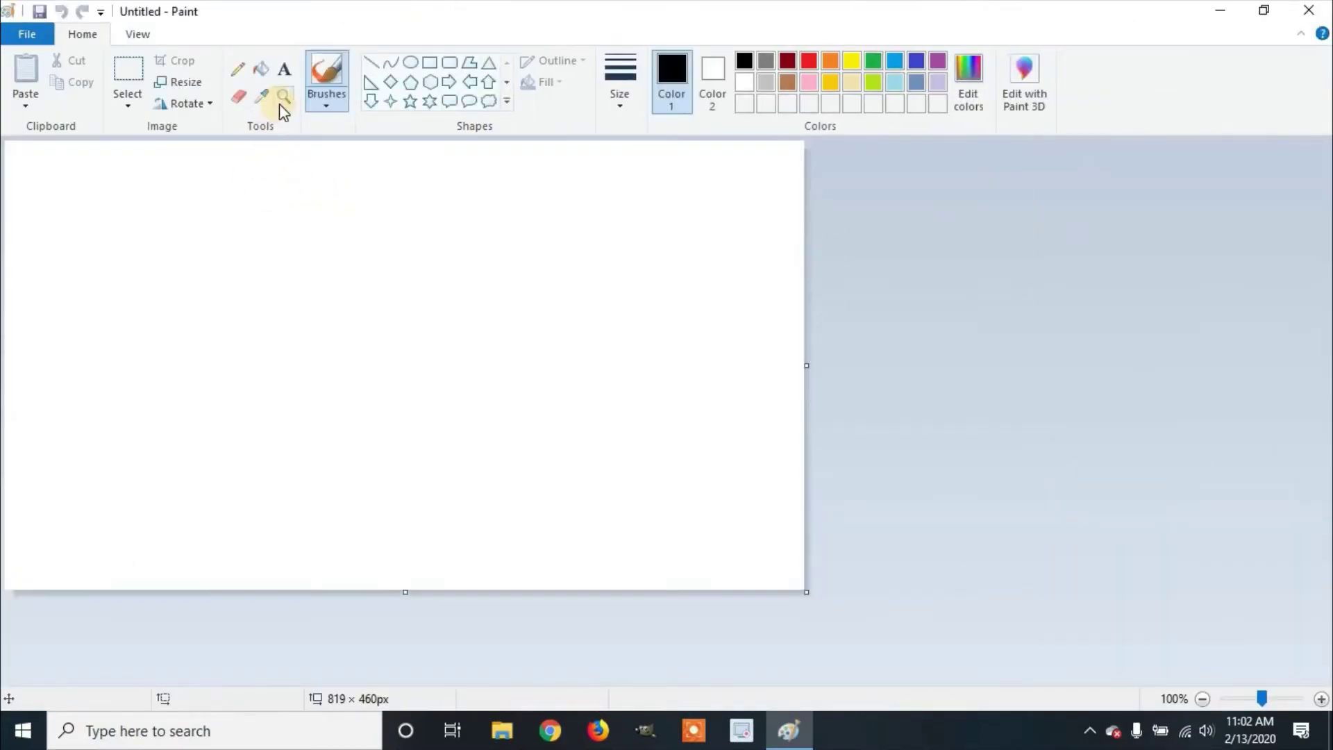
Draw three staggered horizontal black lines near the canvas's upper-left corner, about 207, 212 and 221 px long
{"action": "left_click", "coordinate": [370, 65]}
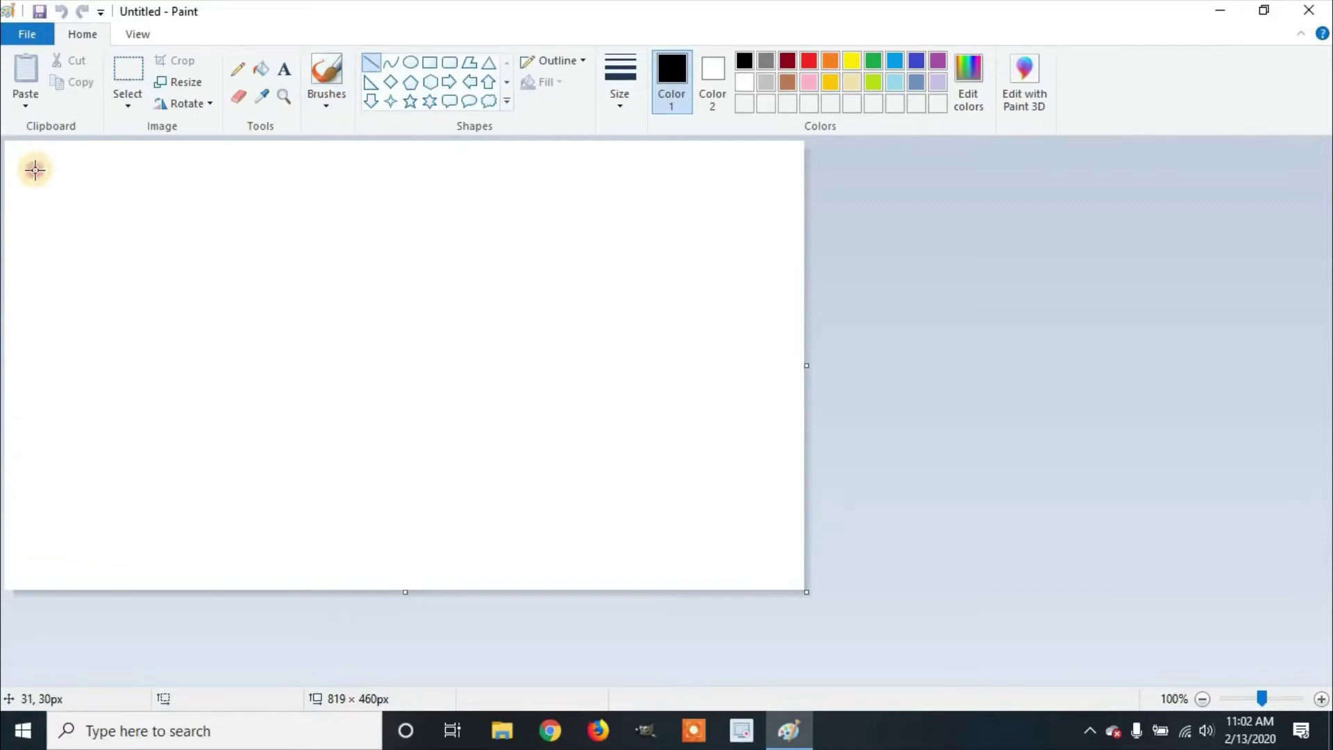
{"action": "left_click_drag", "start_coordinate": [34, 170], "coordinate": [236, 169]}
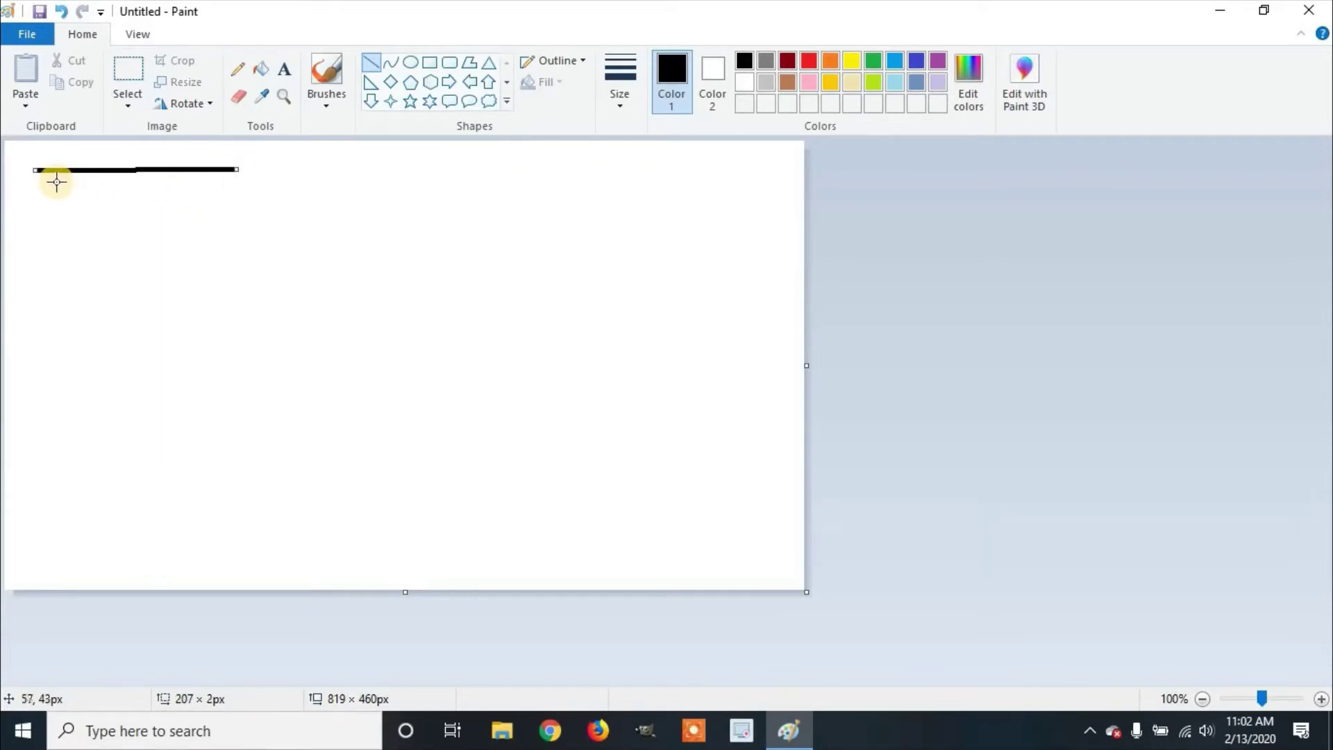
{"action": "left_click_drag", "start_coordinate": [55, 181], "coordinate": [261, 179]}
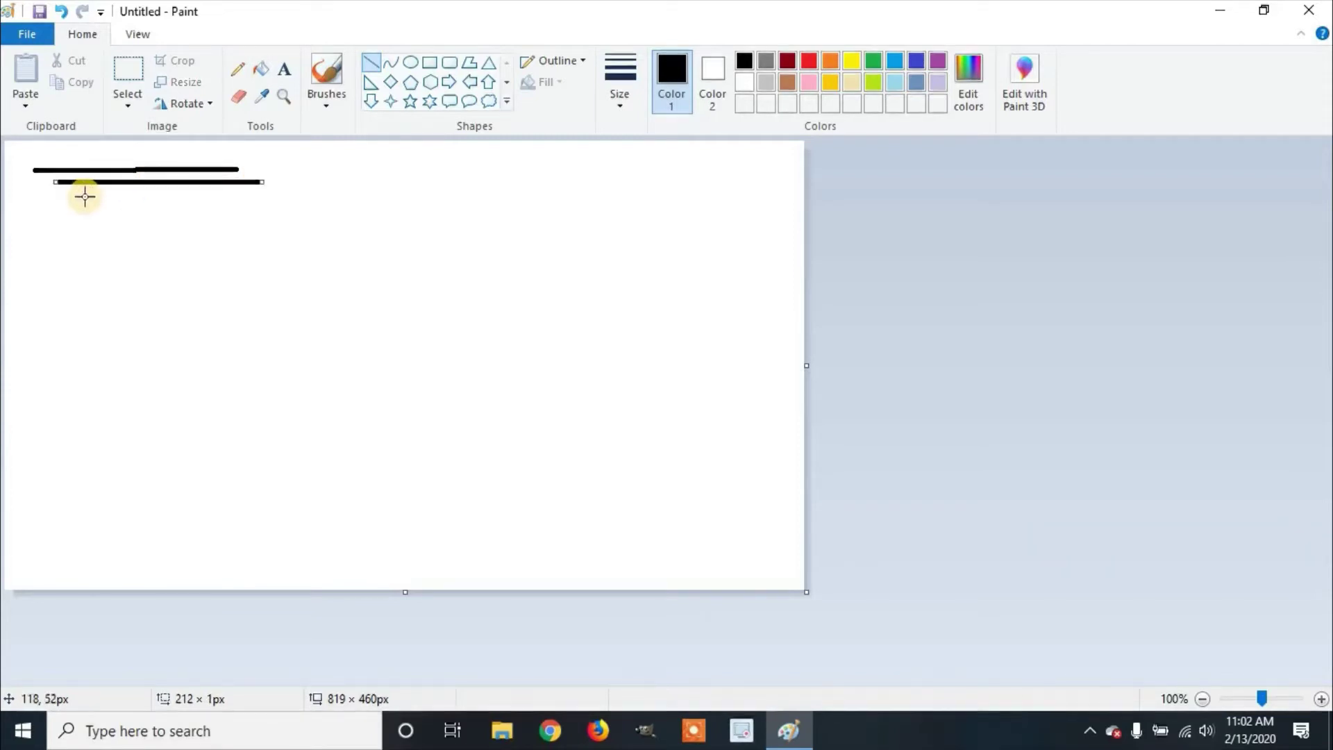
{"action": "left_click_drag", "start_coordinate": [70, 199], "coordinate": [286, 198]}
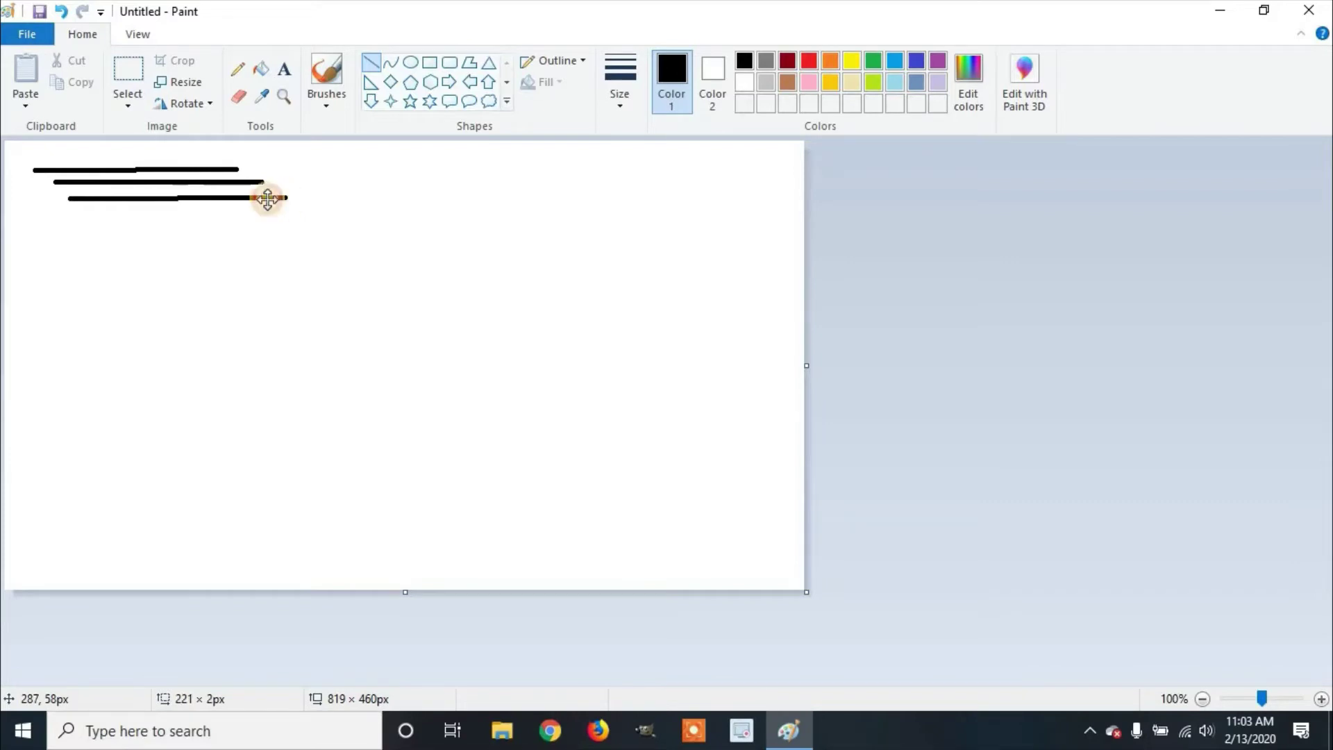
Link neighbouring lines with three short strokes and add a straight fourth horizontal line about 177 px long beneath them
{"action": "left_click_drag", "start_coordinate": [186, 172], "coordinate": [186, 182]}
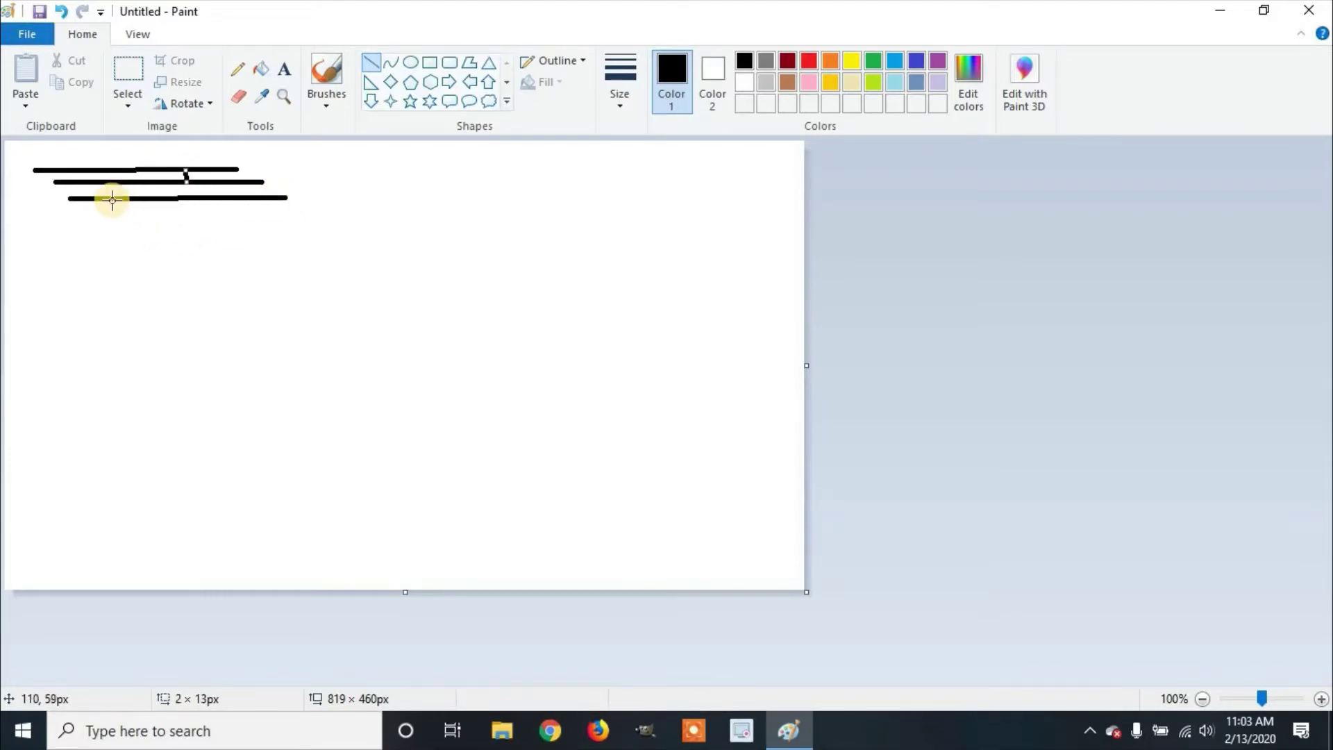
{"action": "left_click_drag", "start_coordinate": [113, 200], "coordinate": [97, 182]}
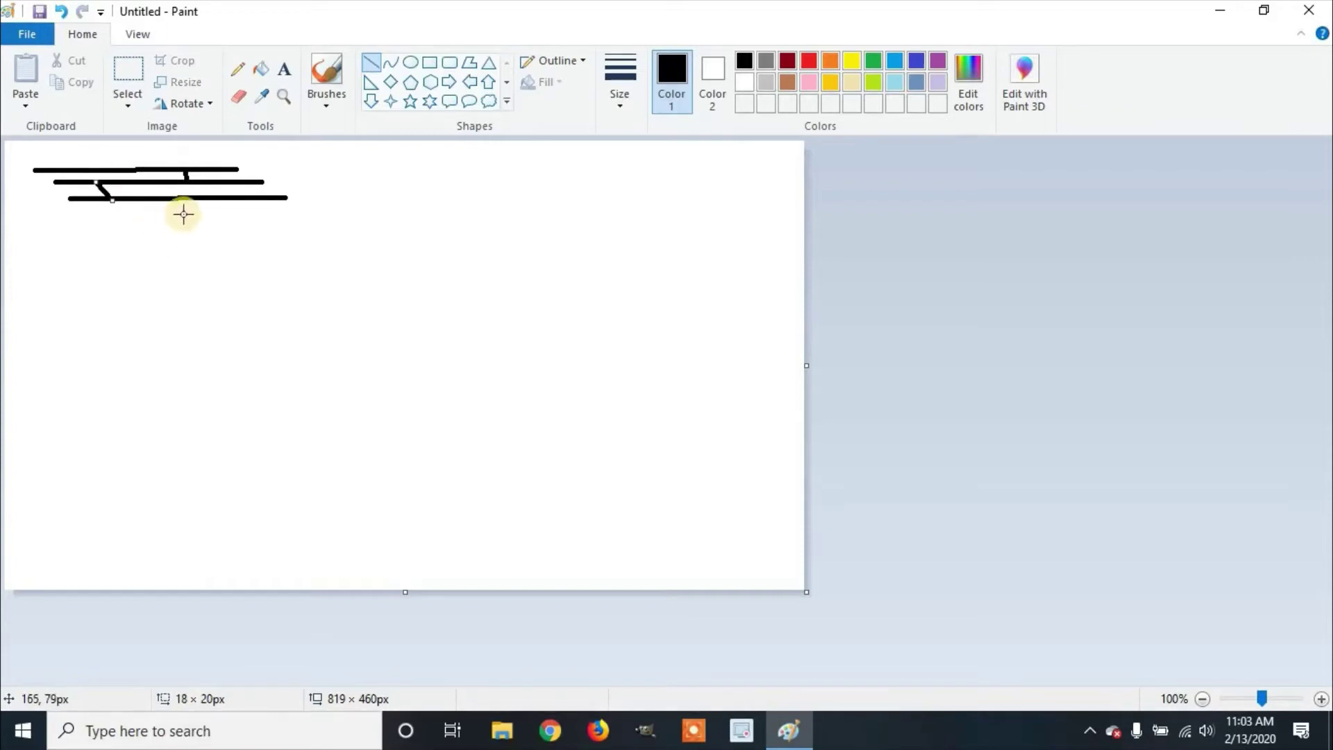
{"action": "mouse_move", "coordinate": [209, 201]}
{"action": "left_mouse_down"}
{"action": "mouse_move", "coordinate": [209, 216]}
{"action": "mouse_move", "coordinate": [76, 213]}
{"action": "left_mouse_up"}
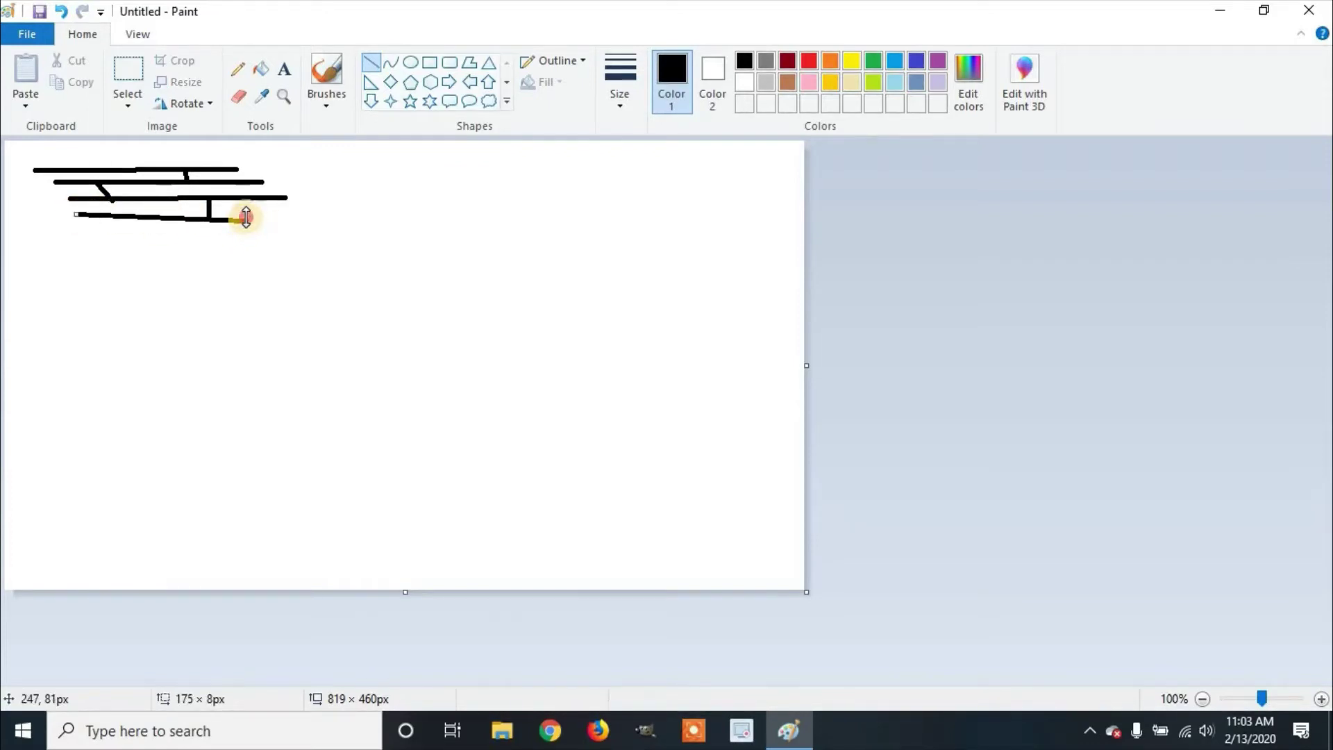
{"action": "left_click_drag", "start_coordinate": [245, 214], "coordinate": [248, 214]}
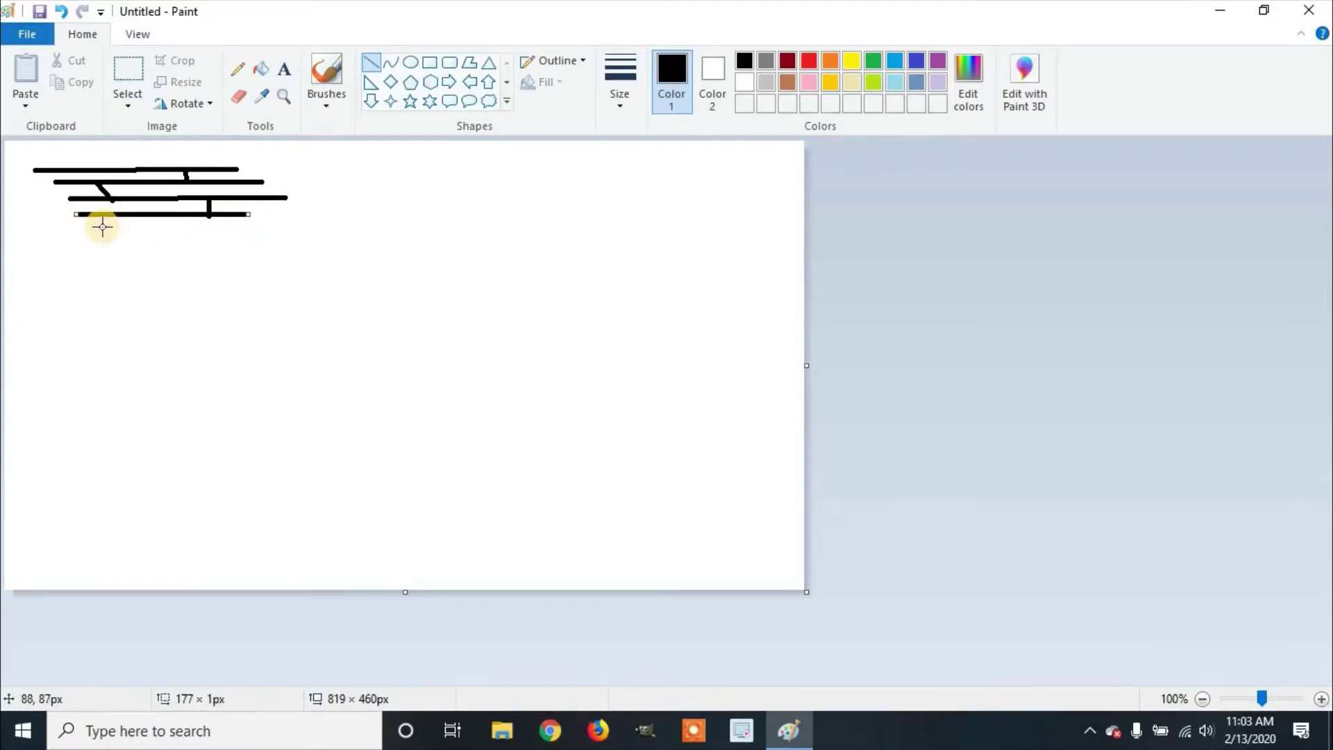
Draw a fifth horizontal line about 205 px long below the others and join it to the fourth with a short vertical stroke
{"action": "left_click_drag", "start_coordinate": [99, 231], "coordinate": [298, 230]}
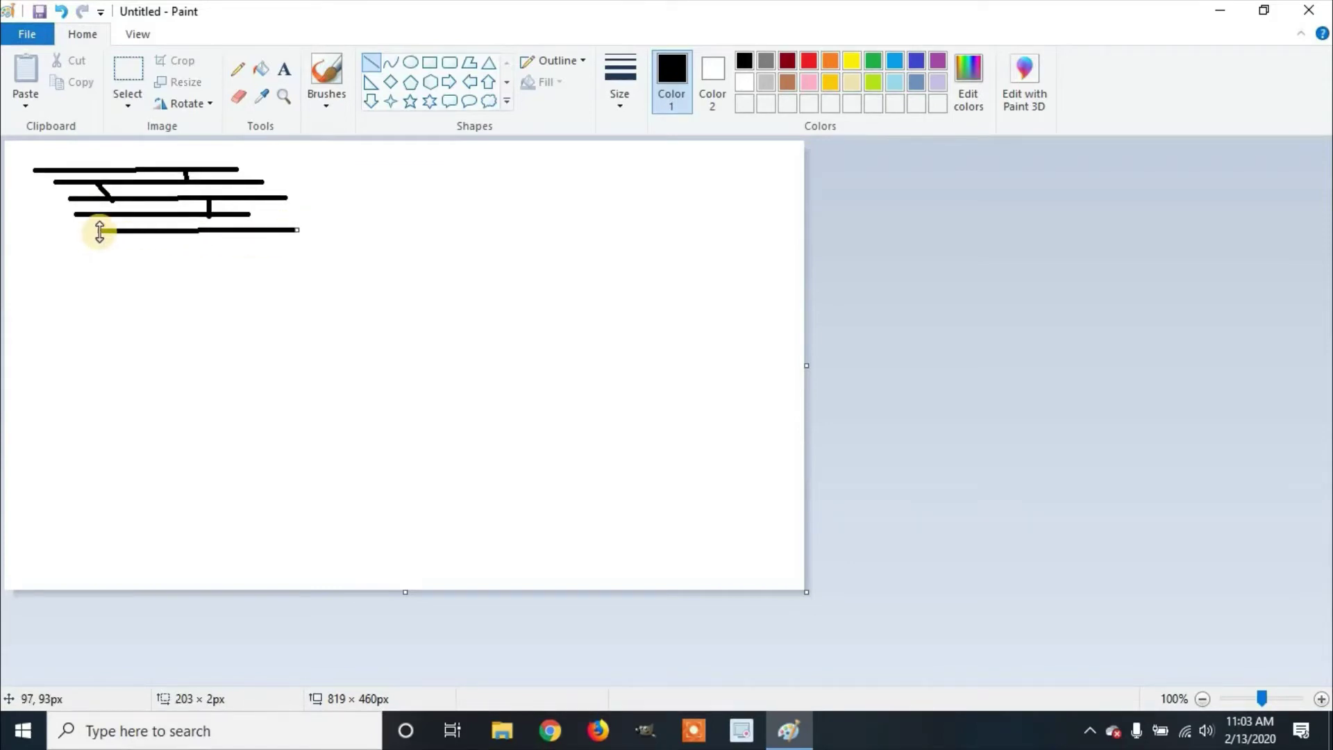
{"action": "left_click_drag", "start_coordinate": [100, 229], "coordinate": [99, 228]}
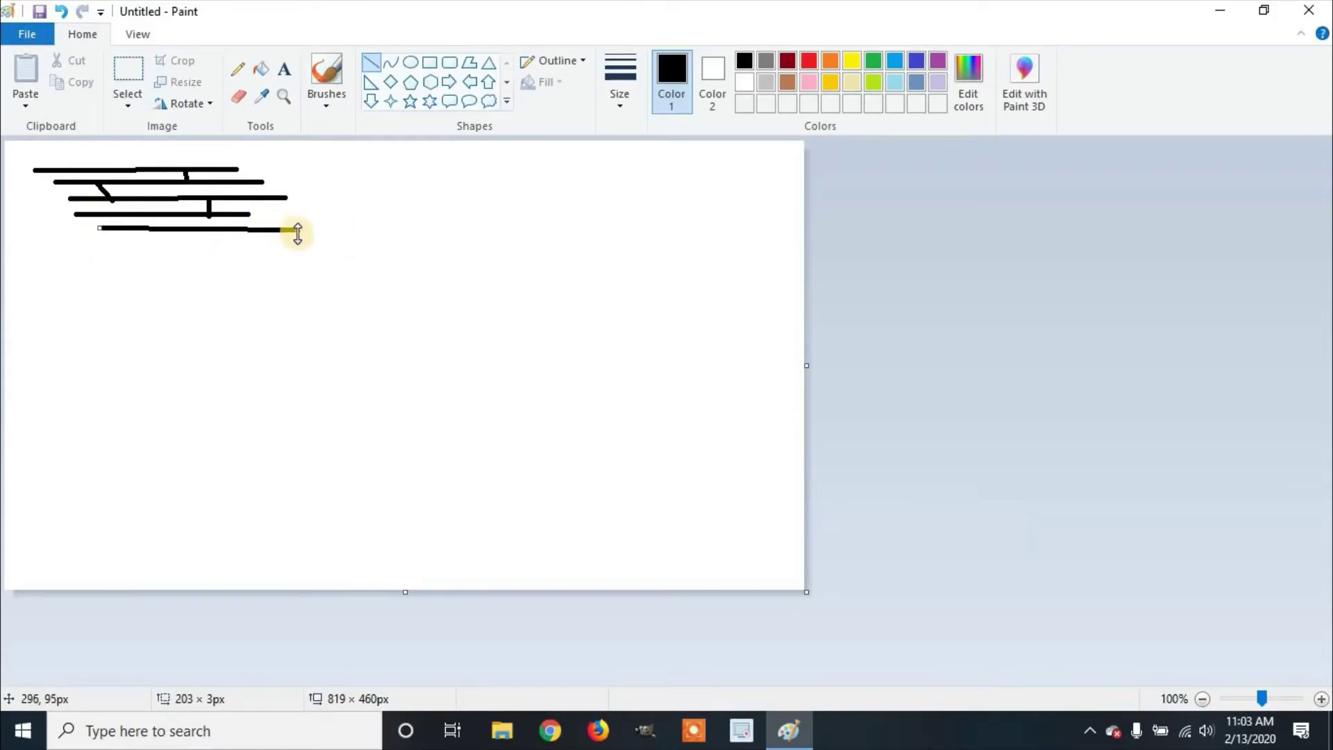
{"action": "left_click_drag", "start_coordinate": [297, 231], "coordinate": [298, 229]}
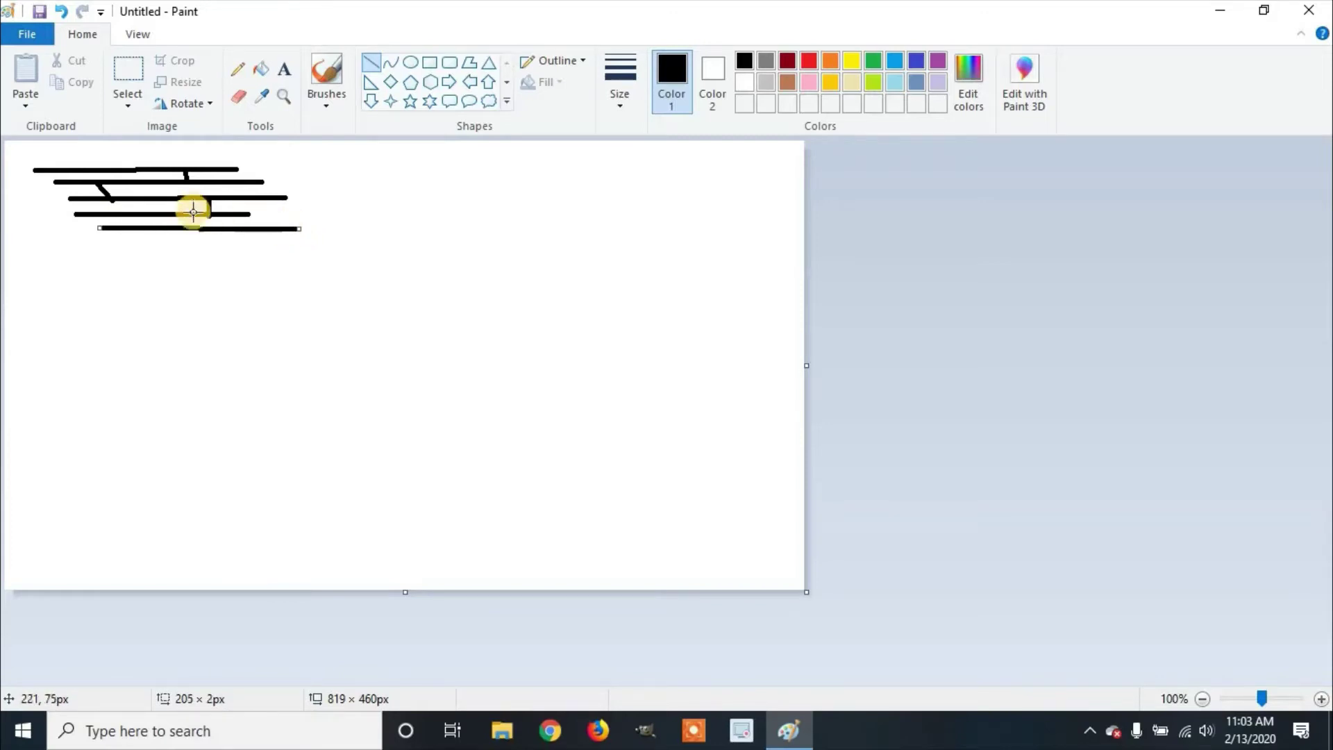
{"action": "left_click_drag", "start_coordinate": [150, 214], "coordinate": [150, 227]}
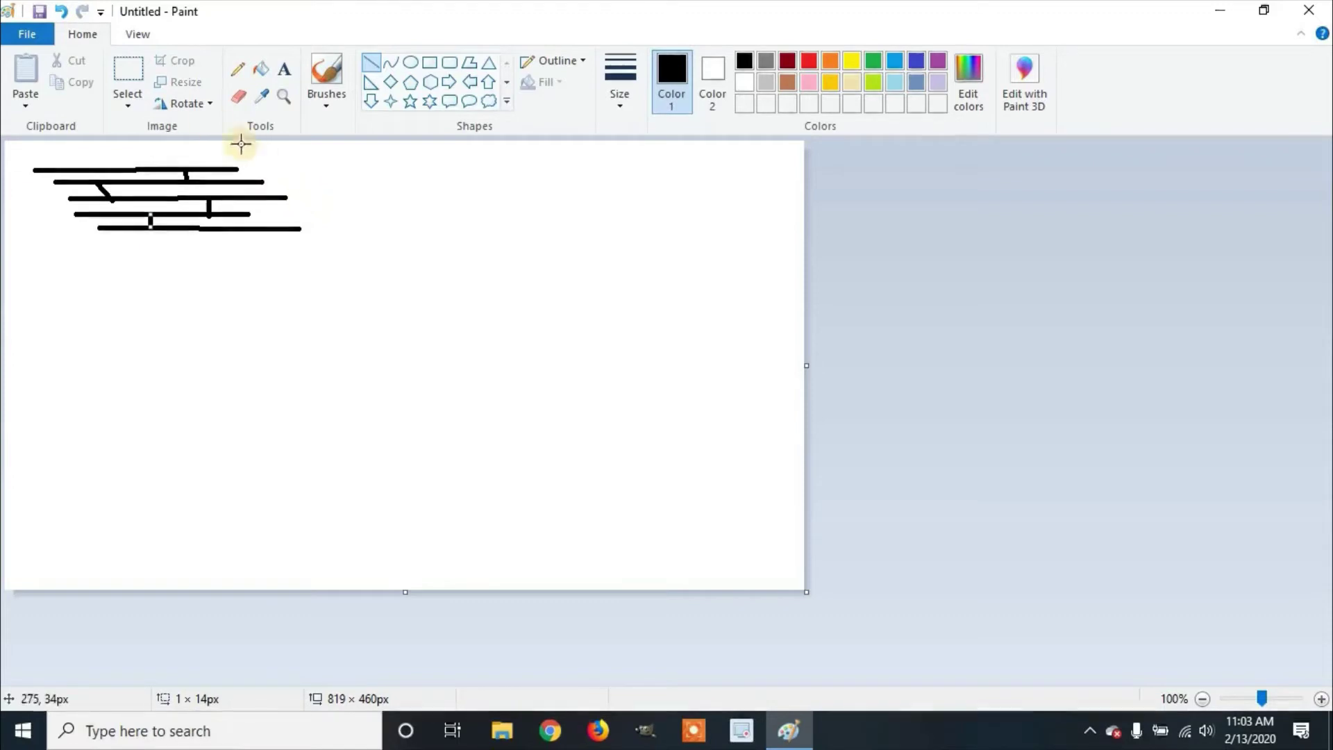
Crop the canvas to a rectangular selection of about 298 × 107 px around the line drawing
{"action": "left_click", "coordinate": [136, 105]}
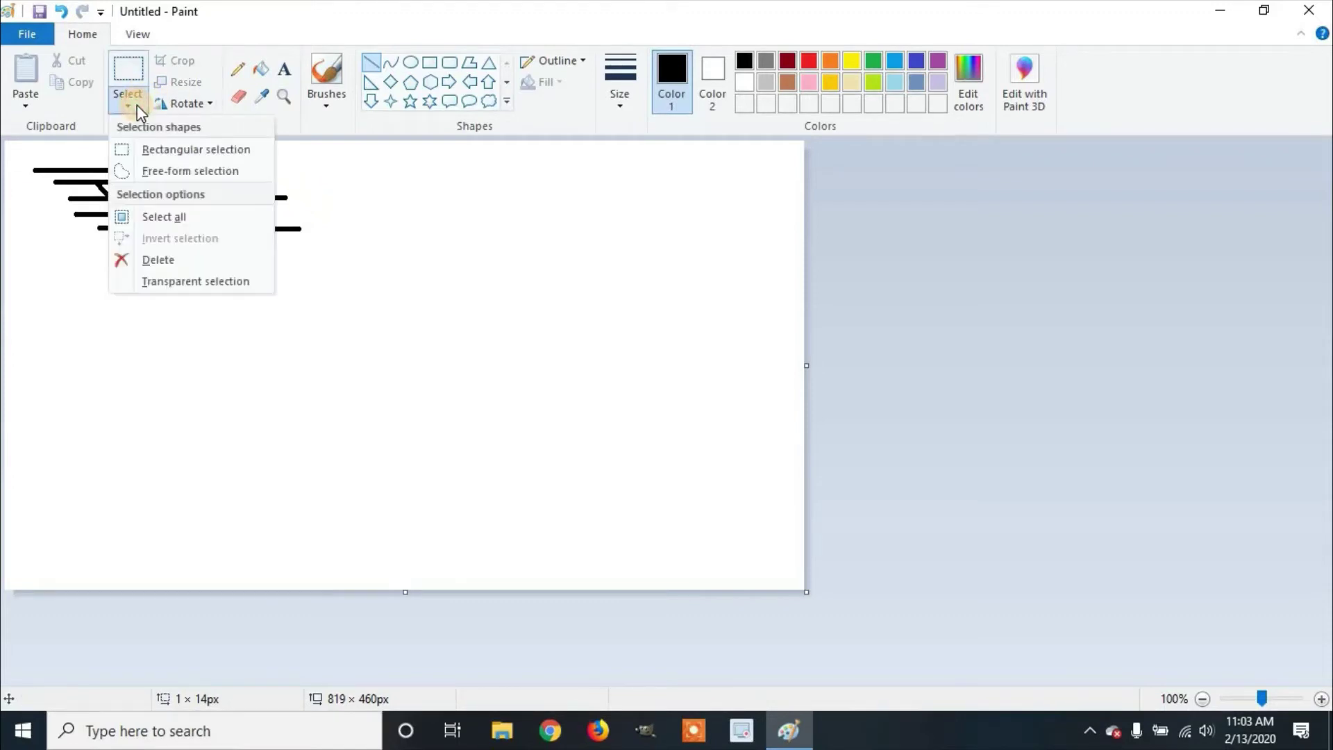
{"action": "left_click", "coordinate": [147, 149]}
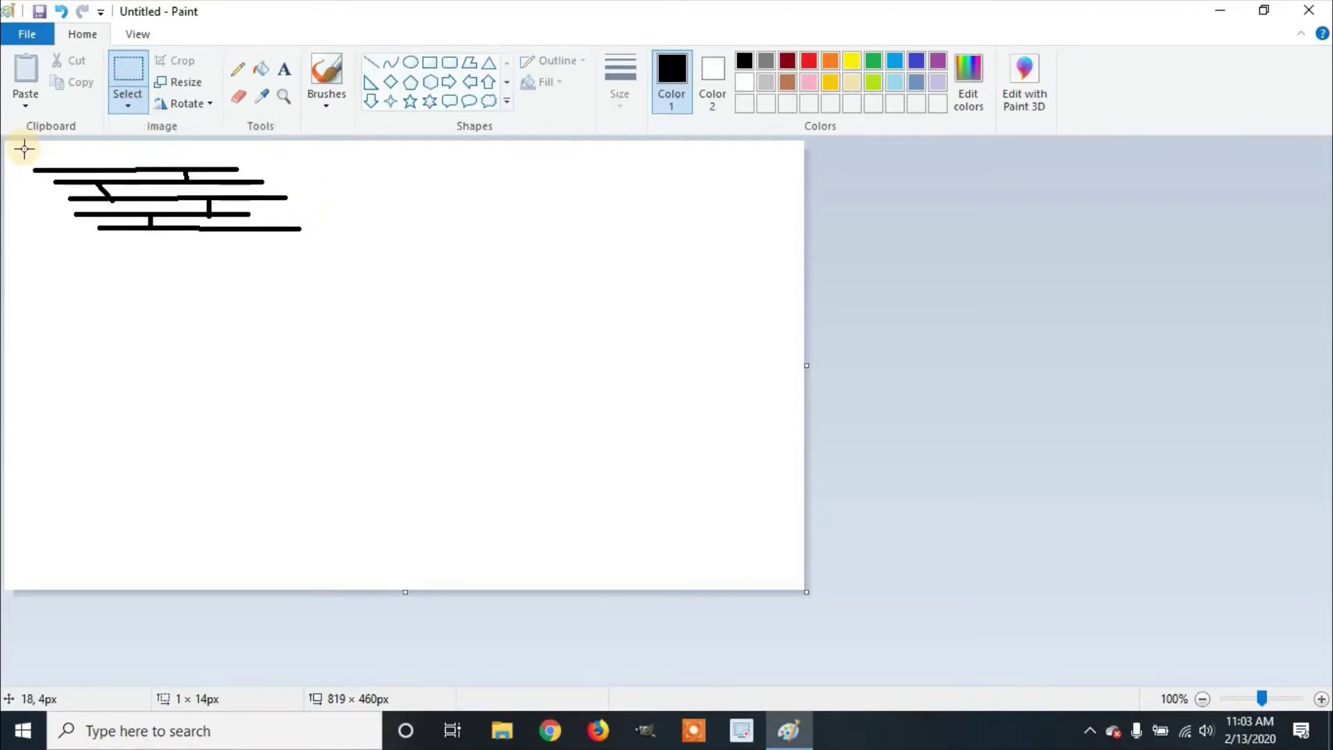
{"action": "mouse_move", "coordinate": [27, 149]}
{"action": "left_mouse_down"}
{"action": "mouse_move", "coordinate": [125, 217]}
{"action": "mouse_move", "coordinate": [267, 275]}
{"action": "mouse_move", "coordinate": [318, 252]}
{"action": "left_mouse_up"}
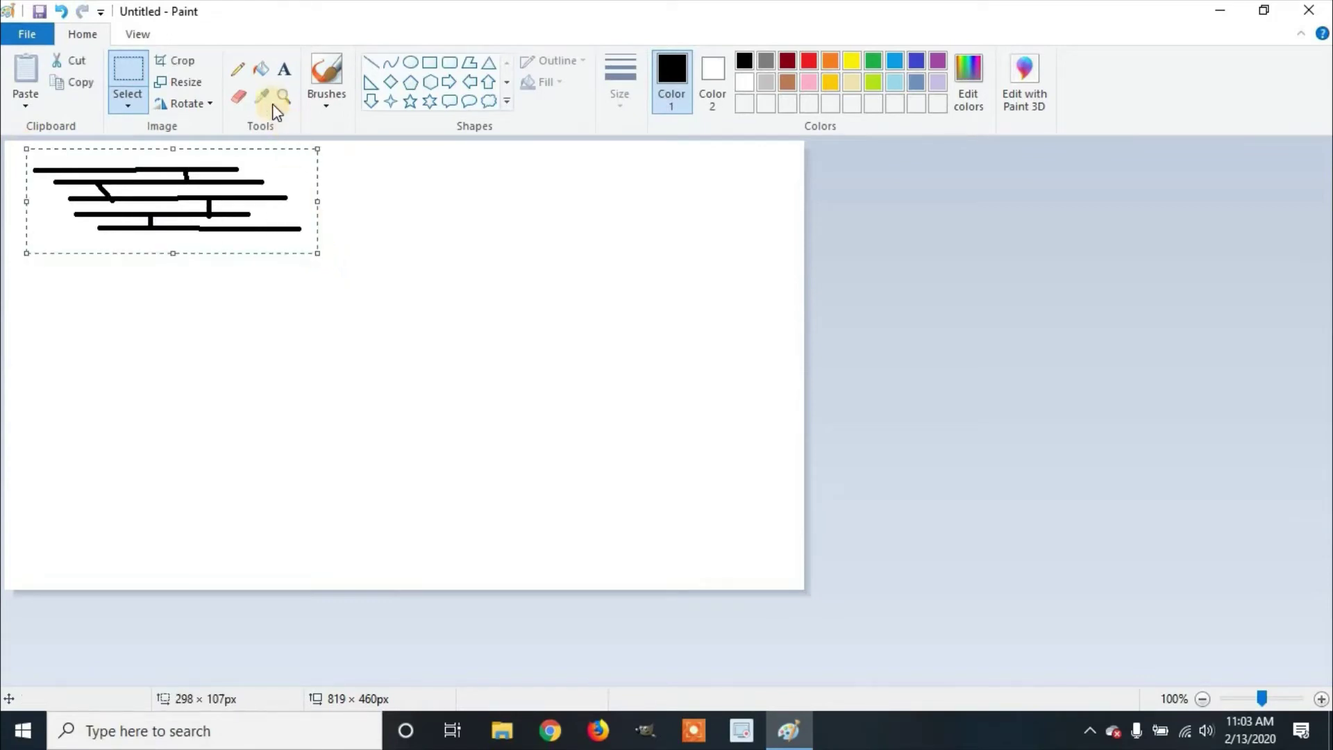
{"action": "left_click", "coordinate": [182, 61]}
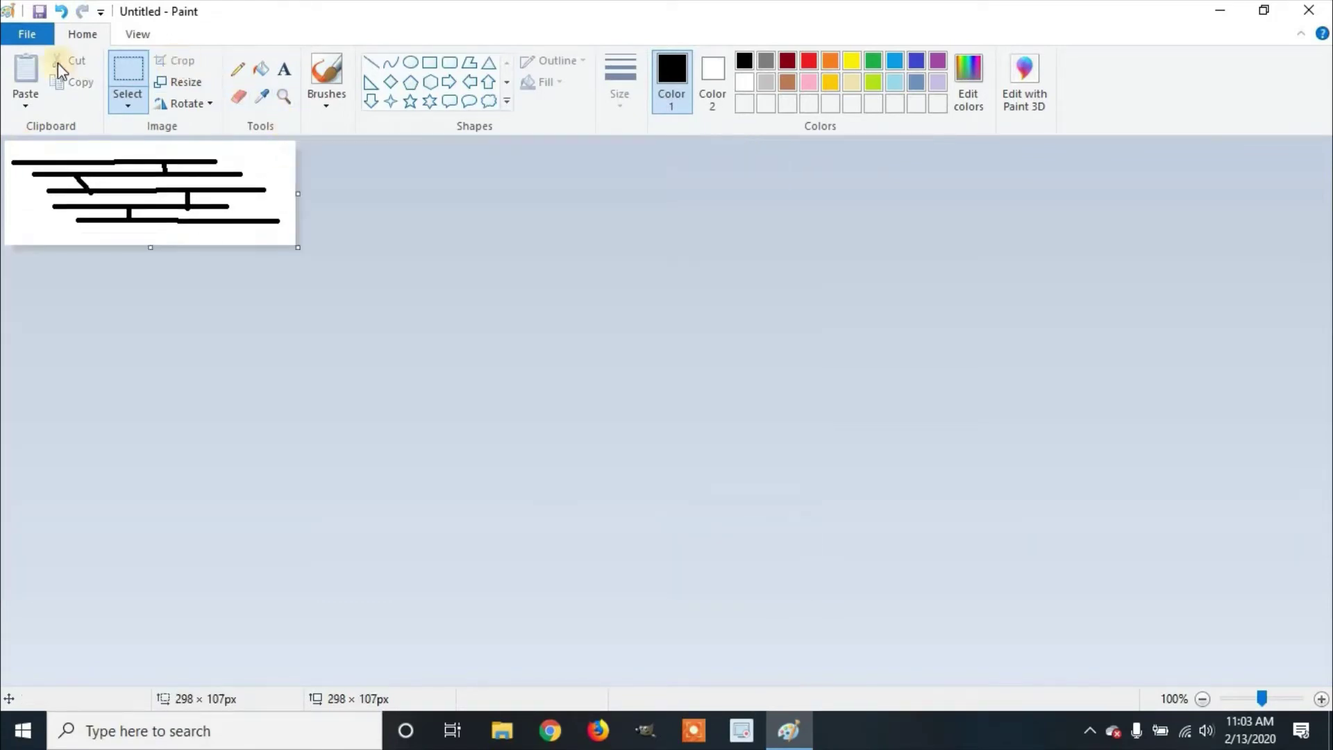
Save the drawing as the PNG "Speed Effect" in the Pivot Animator folder's "Animation reasources" subfolder and close Paint
{"action": "left_click", "coordinate": [23, 32]}
{"action": "left_click", "coordinate": [73, 201]}
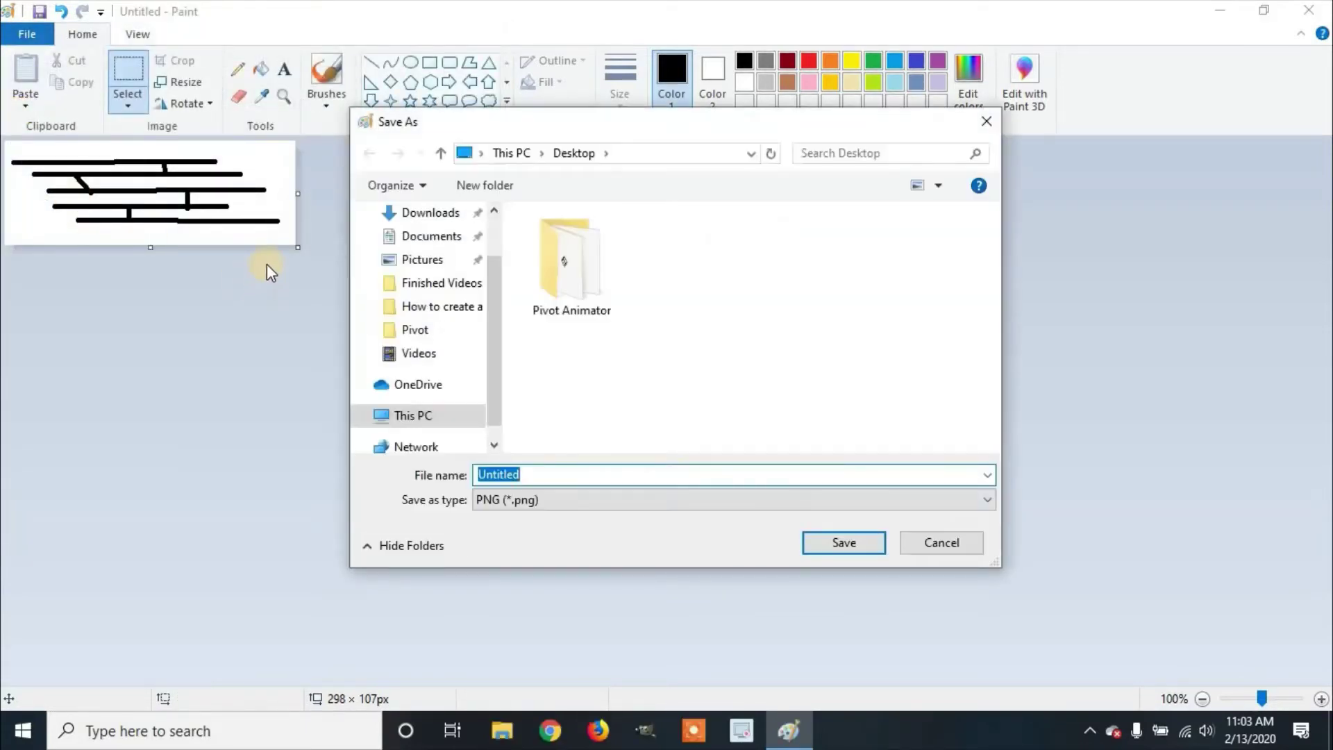
{"action": "double_click", "coordinate": [588, 287]}
{"action": "left_click", "coordinate": [617, 249]}
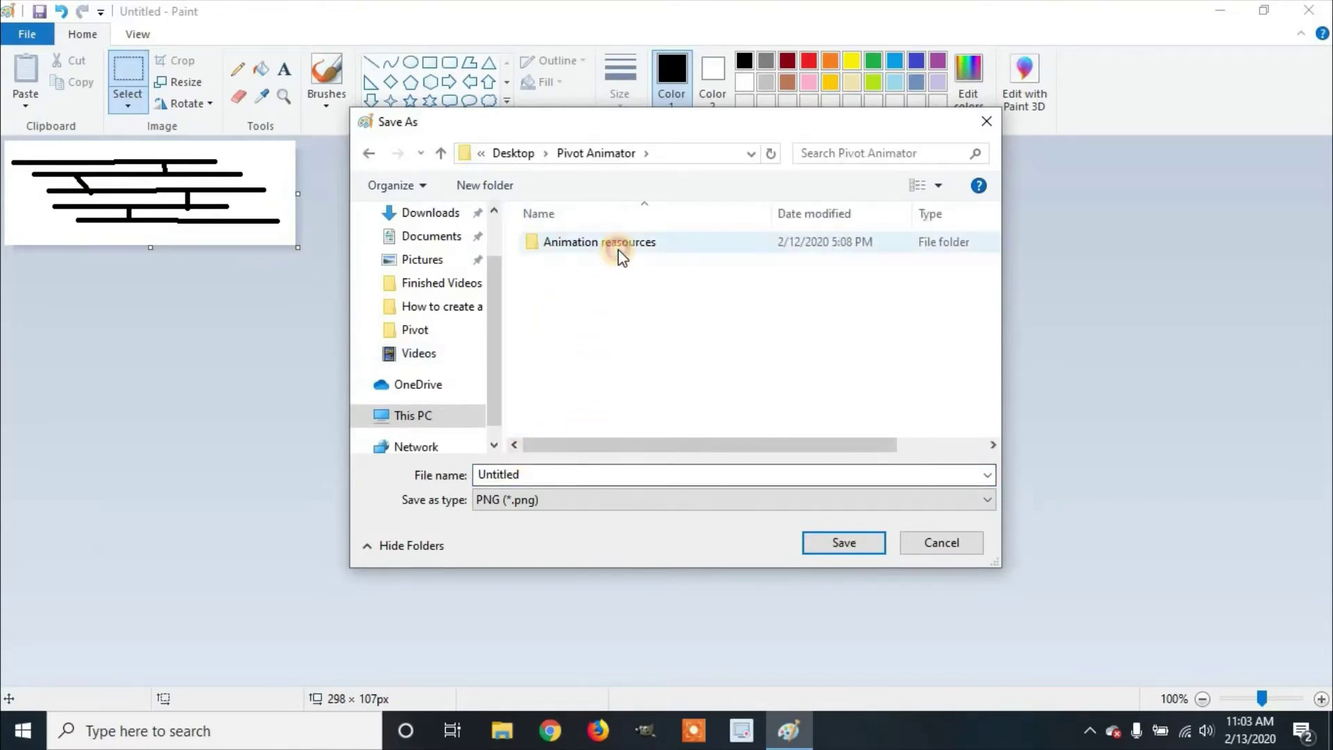
{"action": "double_click", "coordinate": [618, 248]}
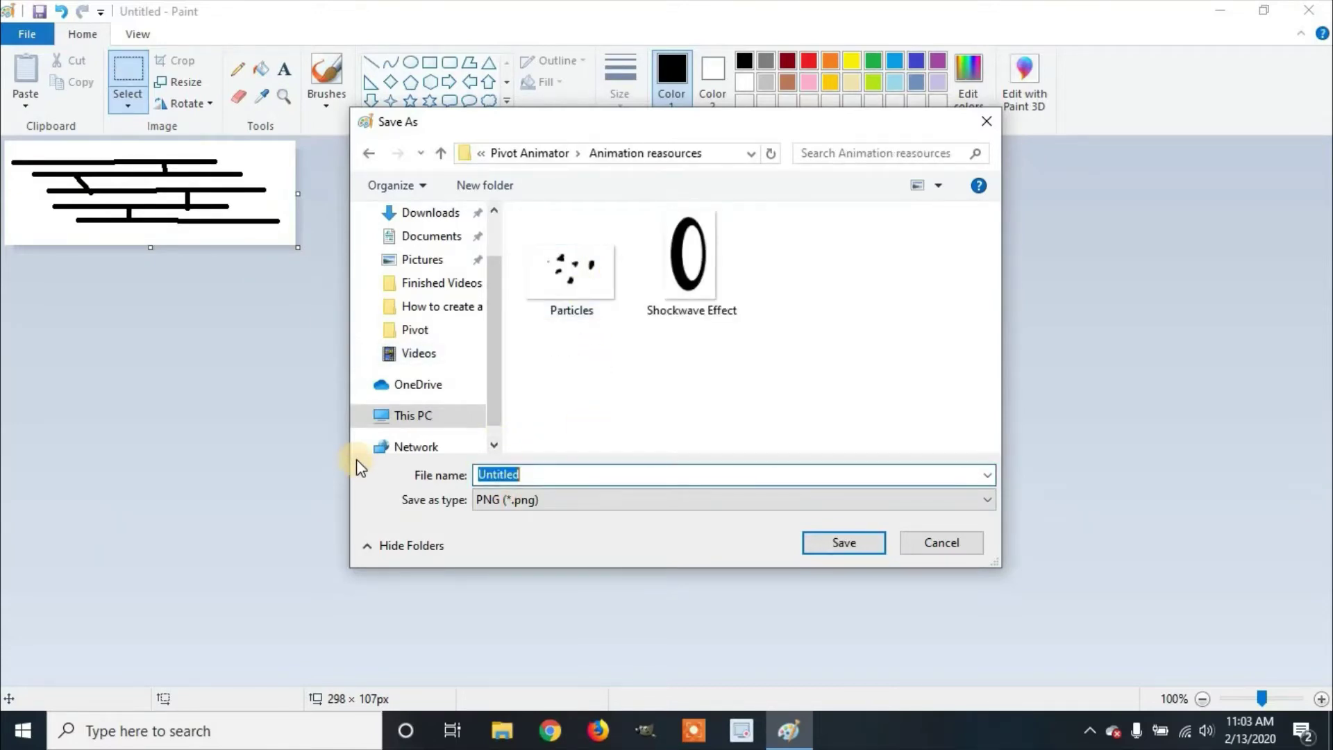
{"action": "type", "text": "Speed Effect"}
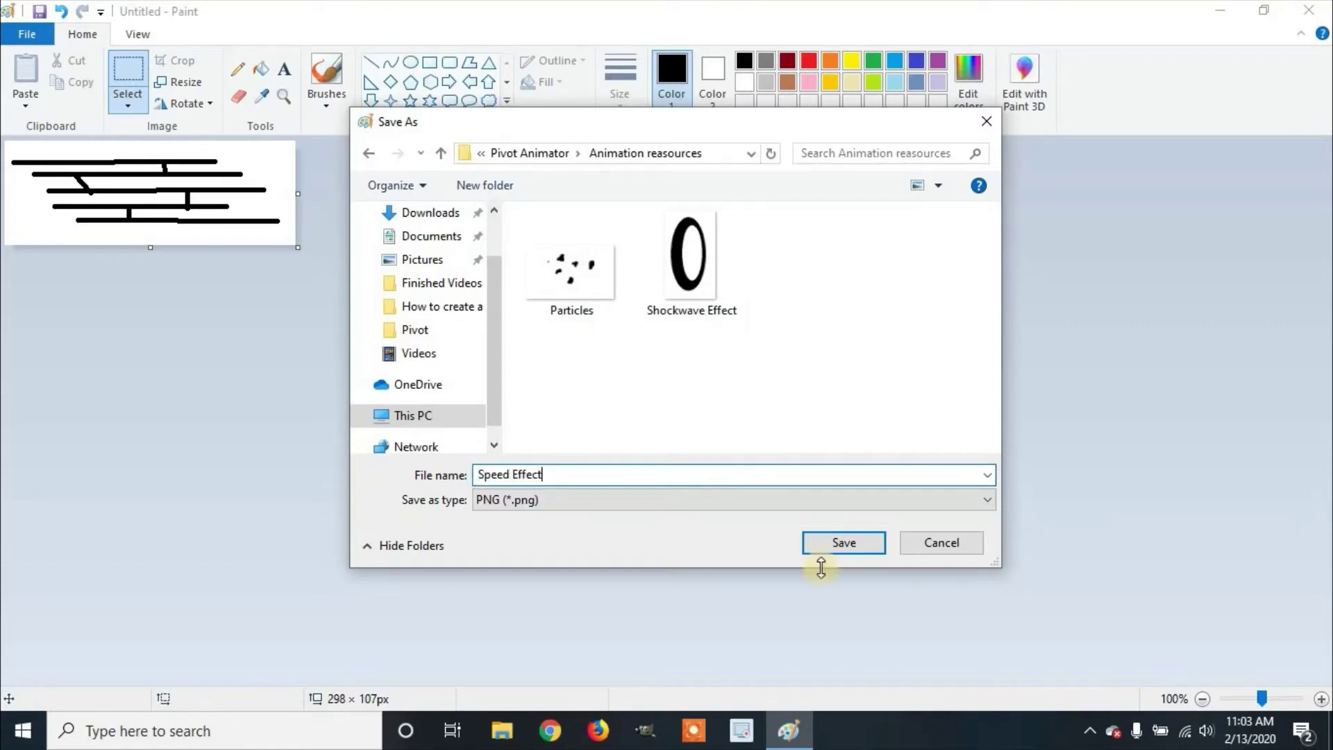
{"action": "left_click", "coordinate": [849, 544]}
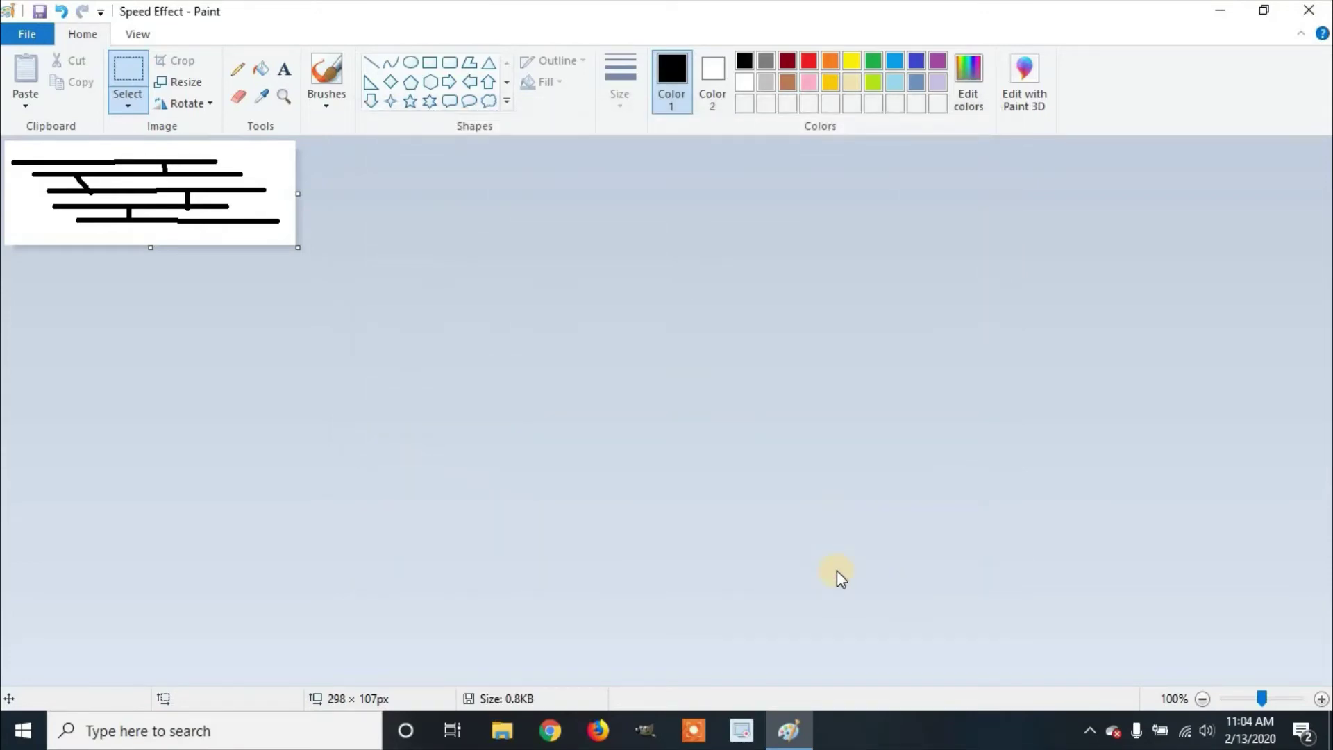
{"action": "left_click", "coordinate": [1314, 12]}
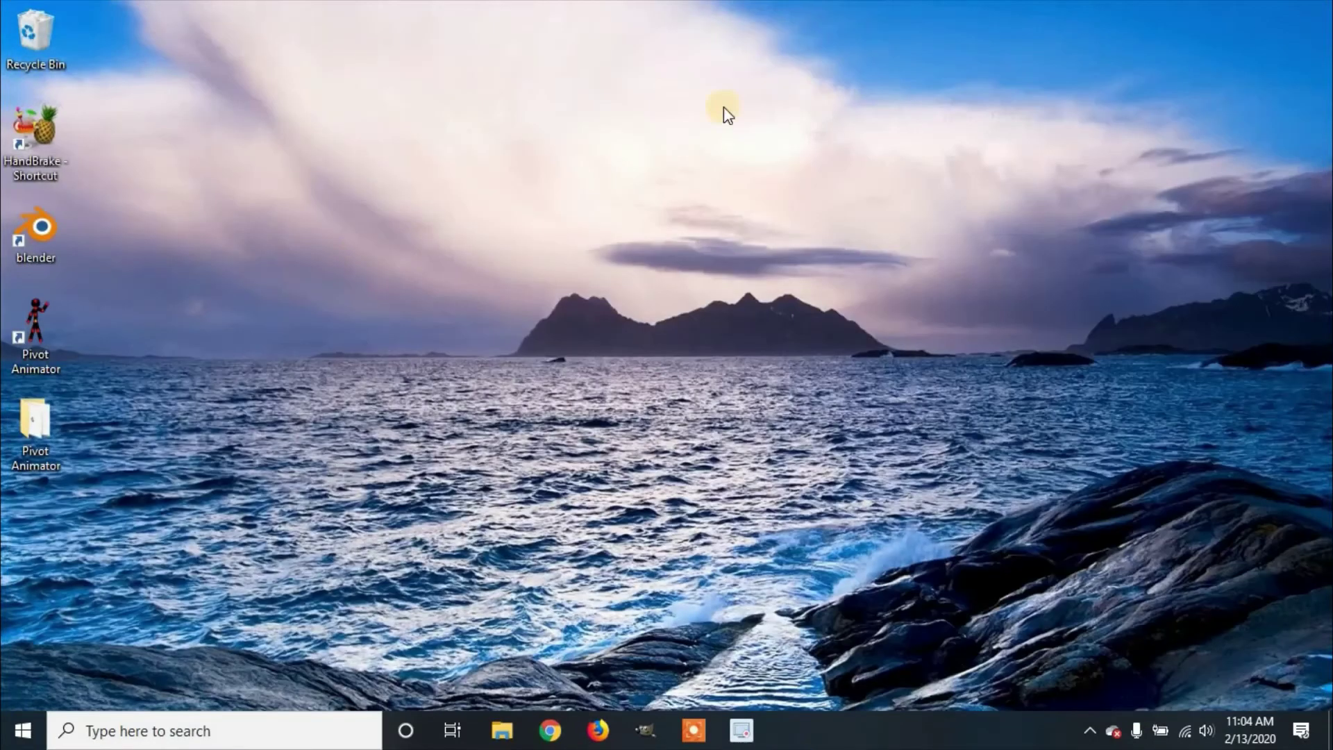
Launch Pivot Animator, open the "How to animate" animation and maximize the window
{"action": "double_click", "coordinate": [39, 330]}
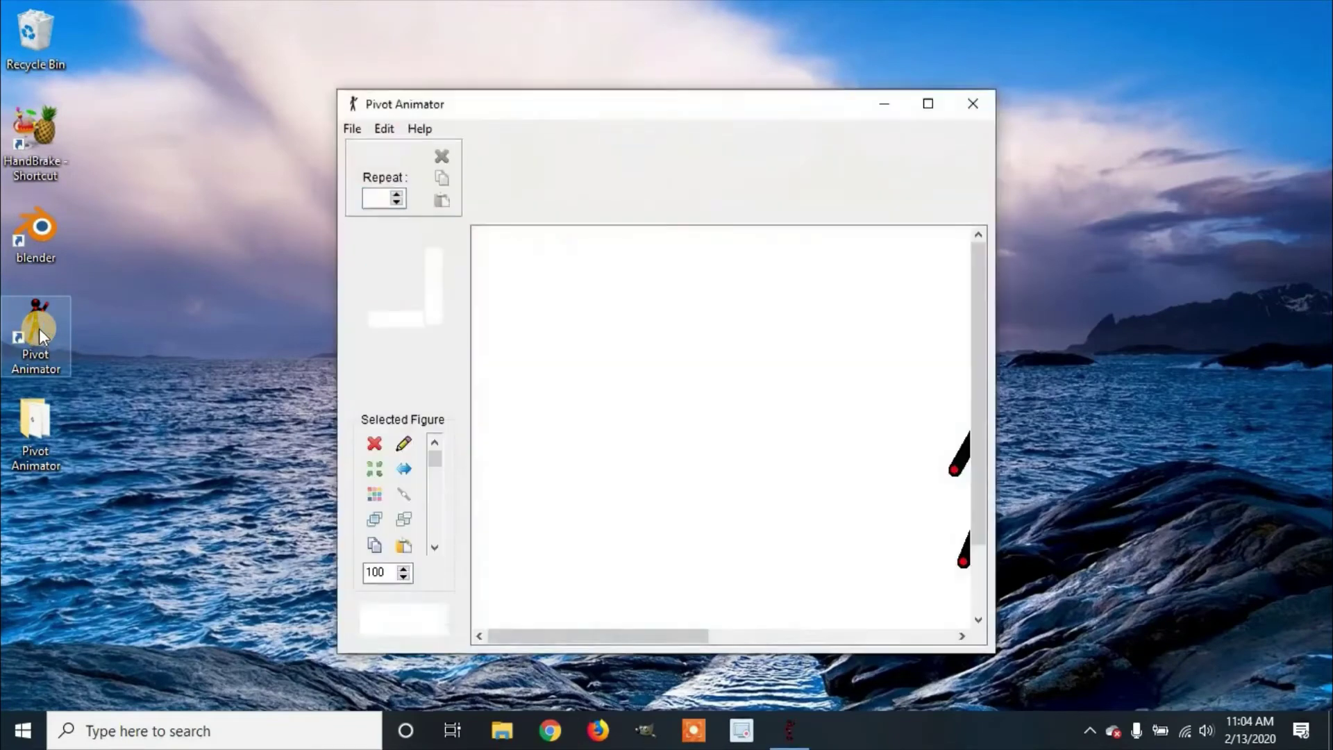
{"action": "left_click", "coordinate": [352, 129]}
{"action": "left_click", "coordinate": [368, 168]}
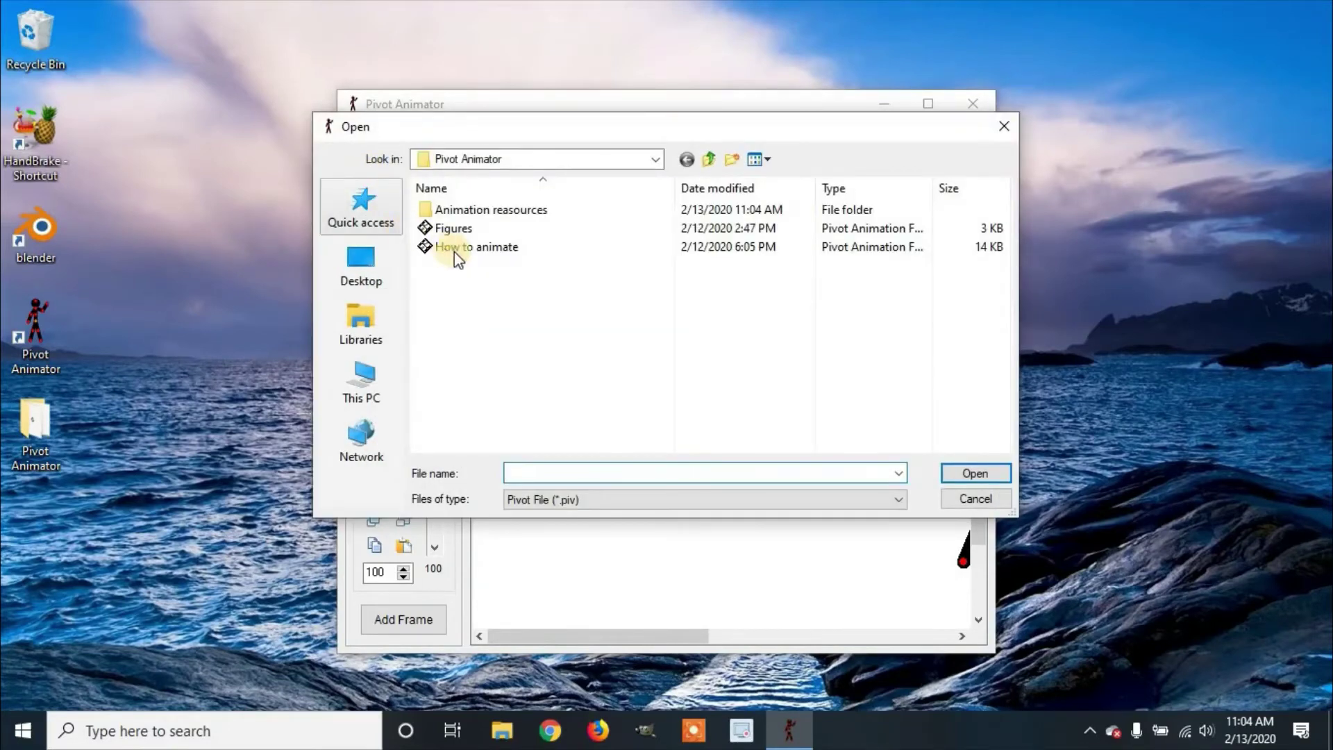
{"action": "left_click", "coordinate": [454, 248]}
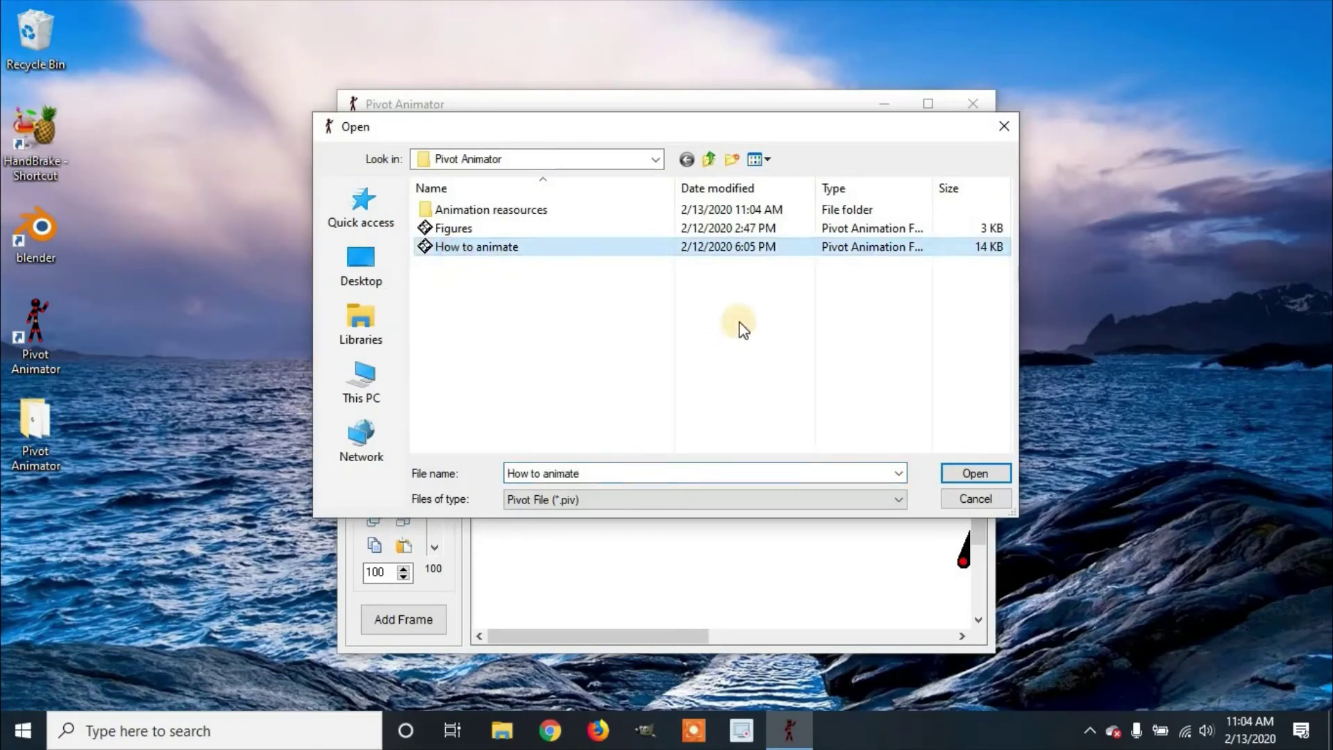
{"action": "left_click", "coordinate": [974, 474]}
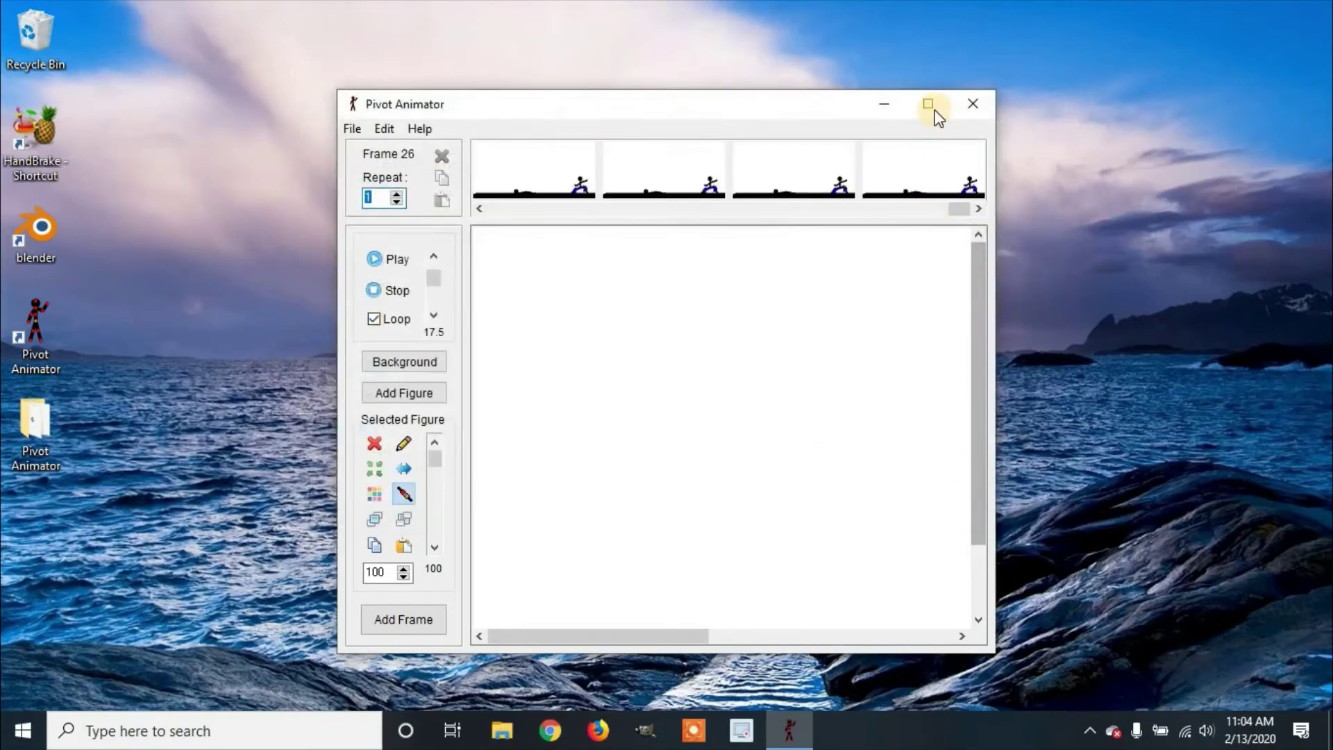
{"action": "left_click", "coordinate": [929, 105]}
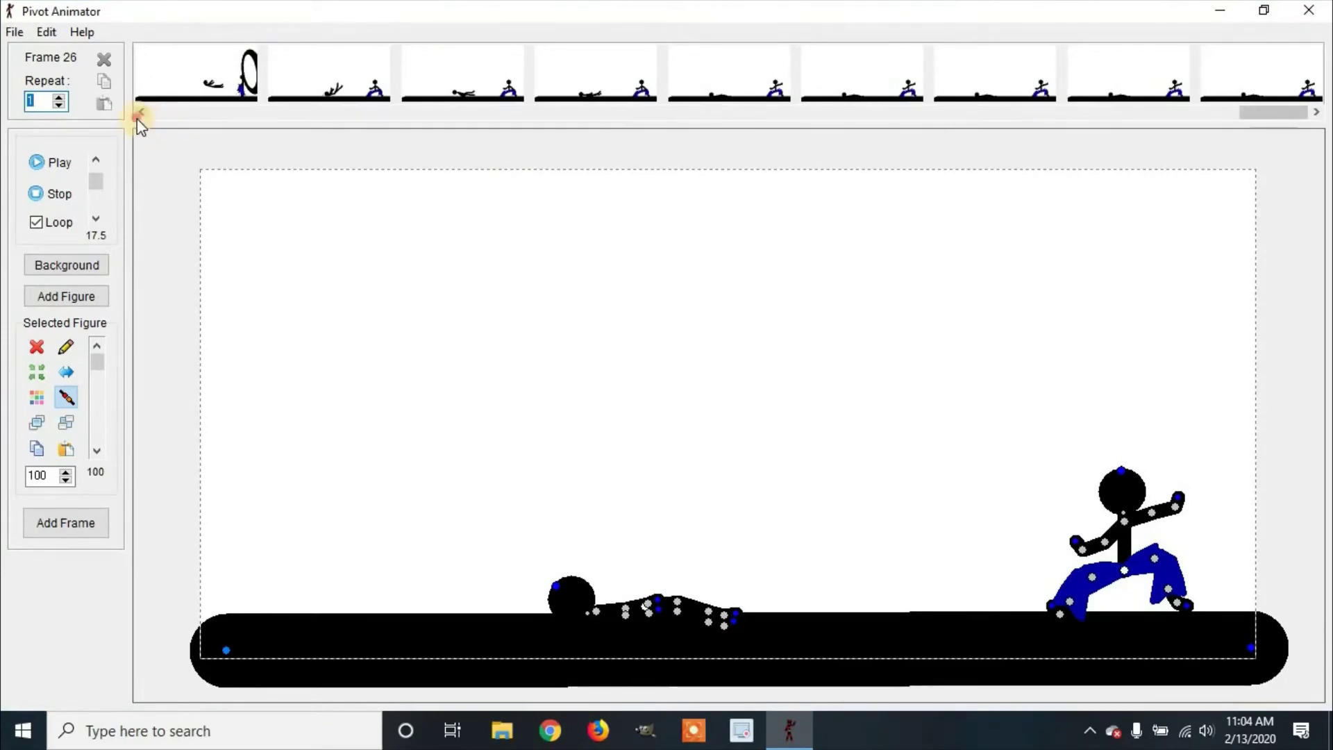
Go back to the start of the animation, step through its opening frames and select frame 6
{"action": "left_click", "coordinate": [139, 114]}
{"action": "left_click_drag", "start_coordinate": [137, 118], "coordinate": [138, 118]}
{"action": "left_click", "coordinate": [199, 60]}
{"action": "left_click", "coordinate": [272, 69]}
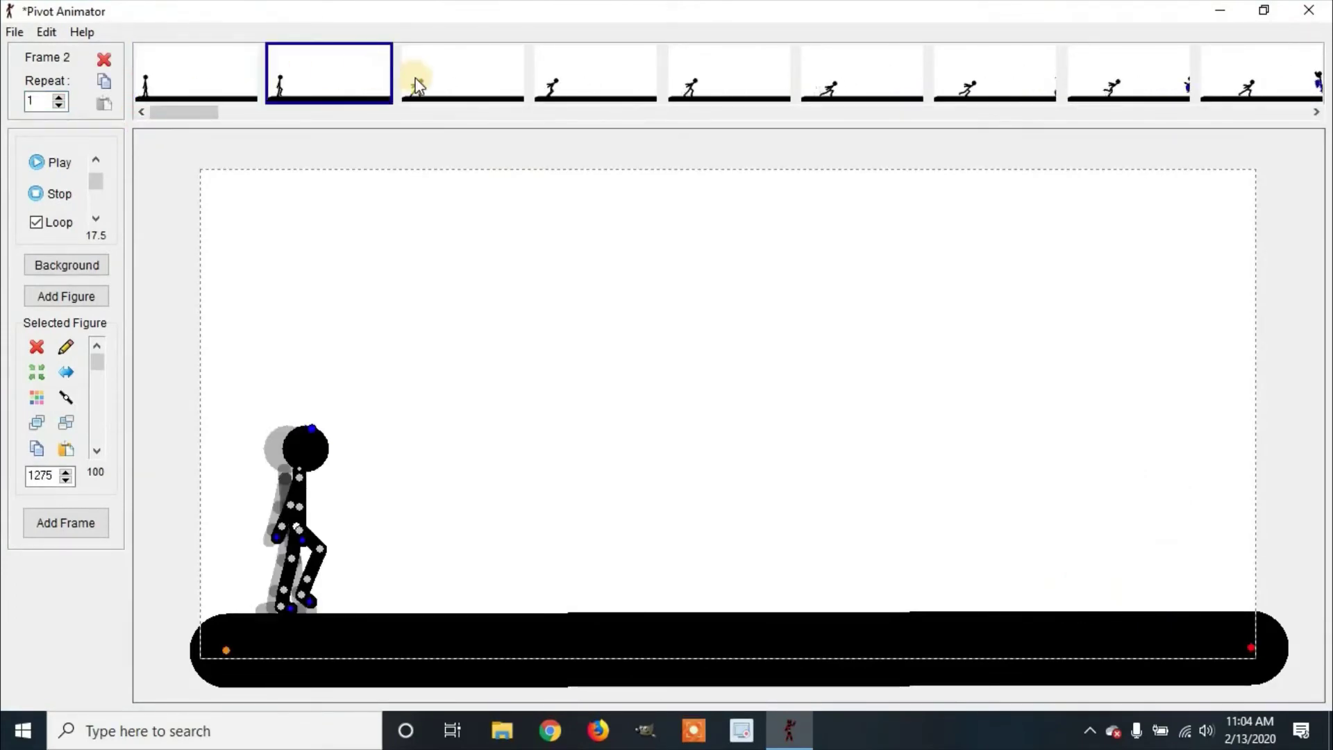
{"action": "left_click", "coordinate": [451, 82]}
{"action": "left_click", "coordinate": [634, 84]}
{"action": "left_click", "coordinate": [724, 92]}
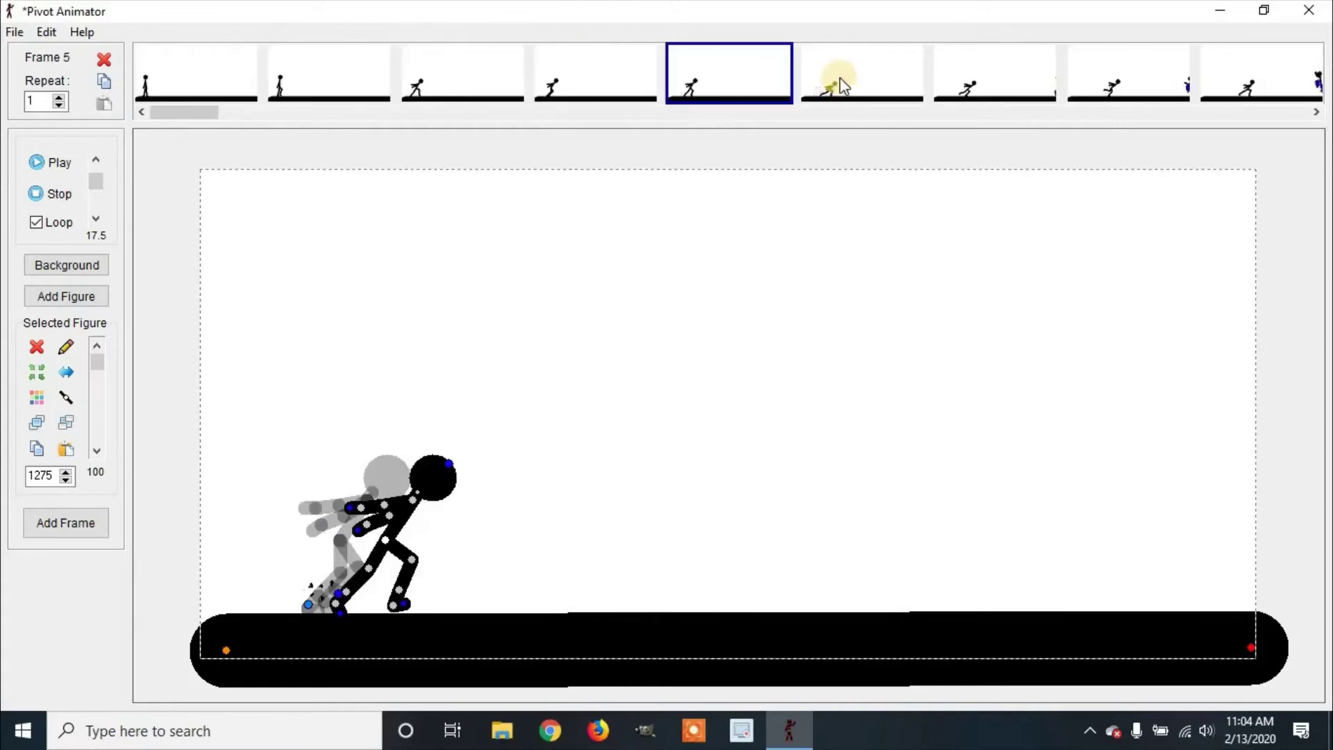
{"action": "left_click", "coordinate": [841, 77]}
{"action": "left_click", "coordinate": [999, 73]}
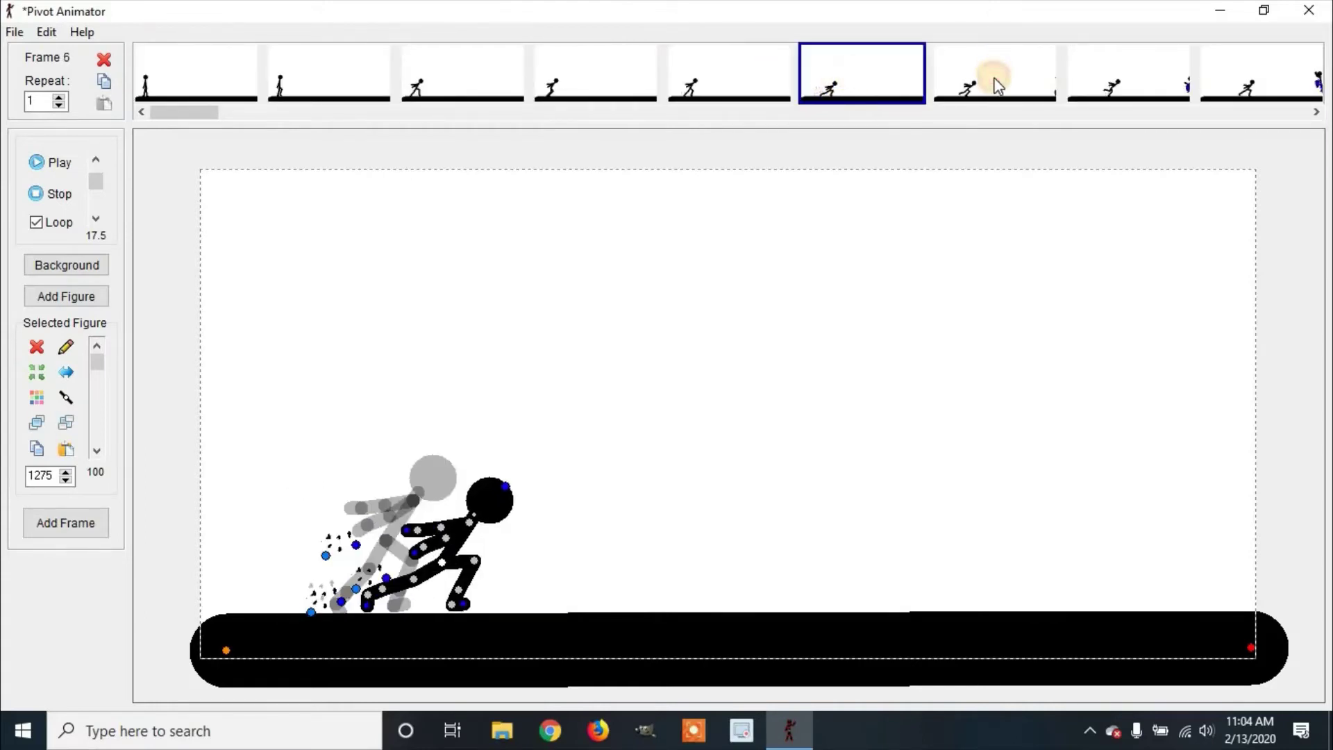
{"action": "left_click", "coordinate": [853, 72]}
Load the "Speed Effect" image from the "Animation reasources" folder into frame 6 as a sprite
{"action": "left_click", "coordinate": [10, 32]}
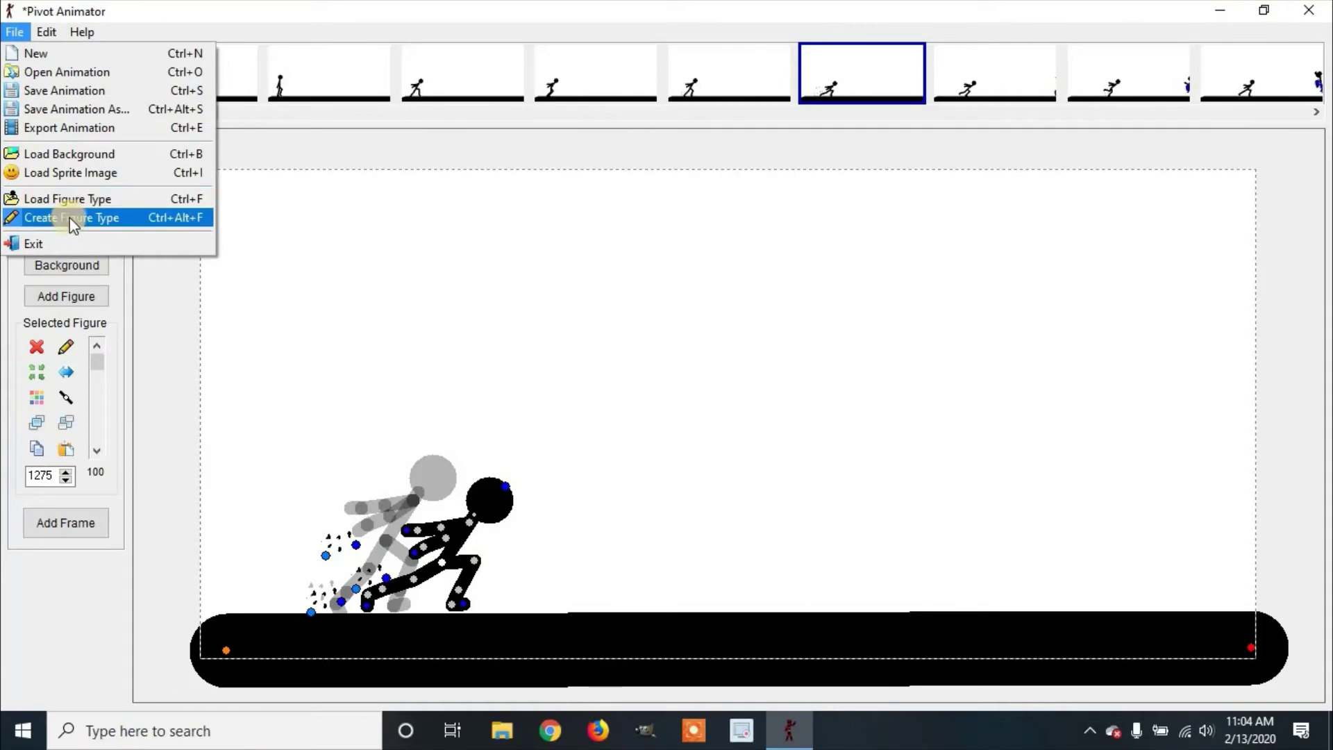
{"action": "left_click", "coordinate": [94, 172]}
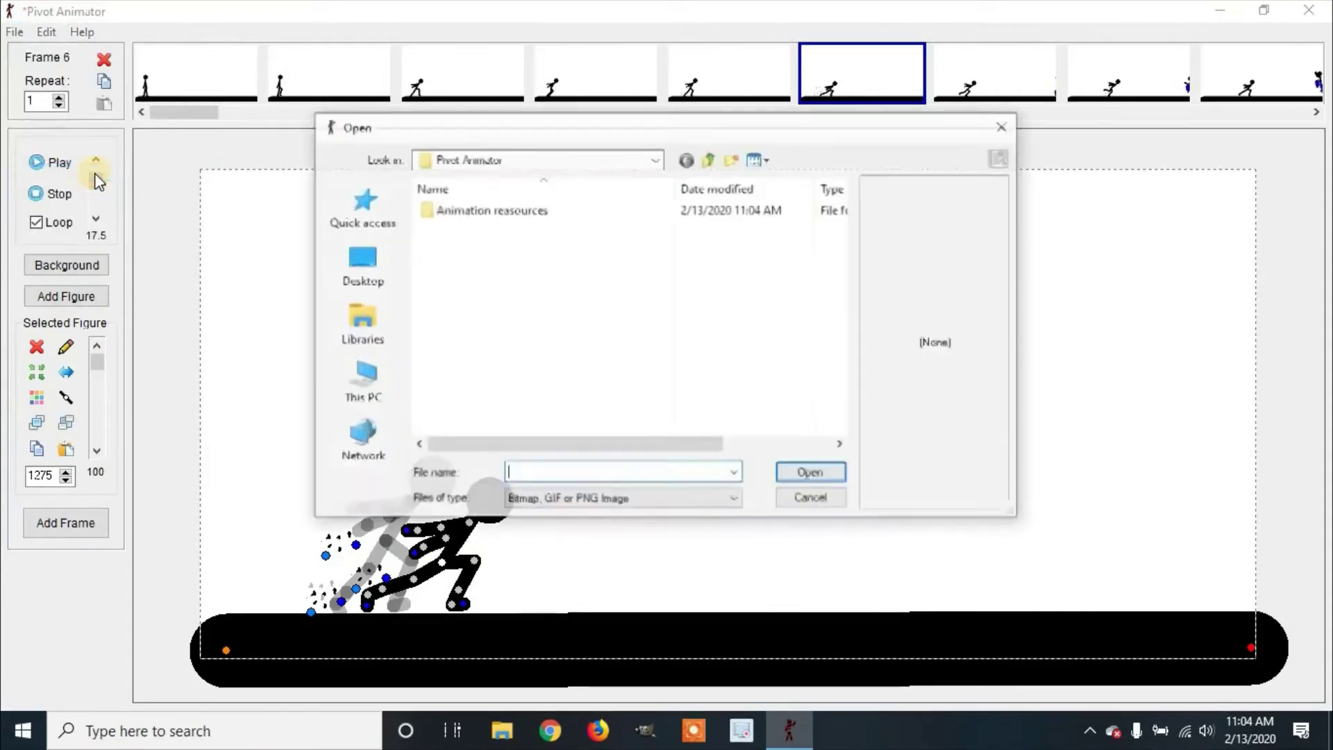
{"action": "double_click", "coordinate": [476, 211]}
{"action": "left_click", "coordinate": [677, 266]}
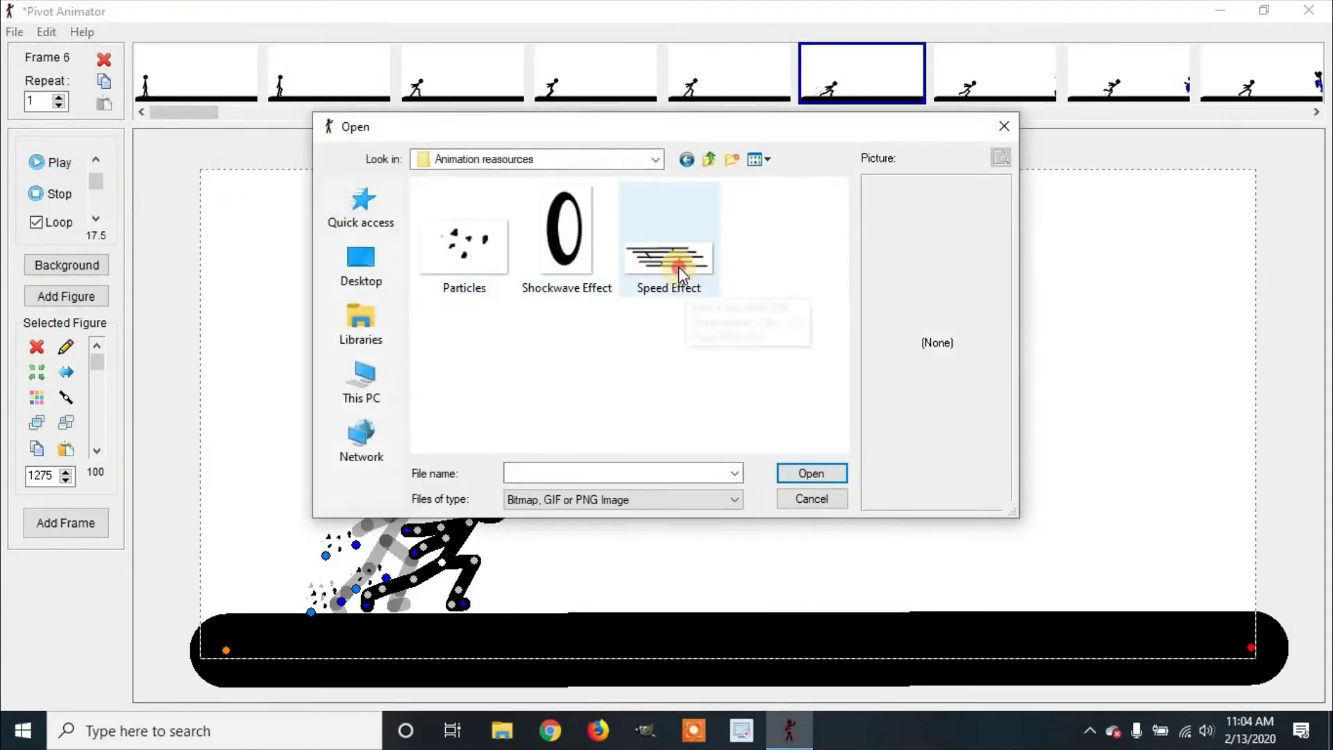
{"action": "left_click", "coordinate": [835, 473]}
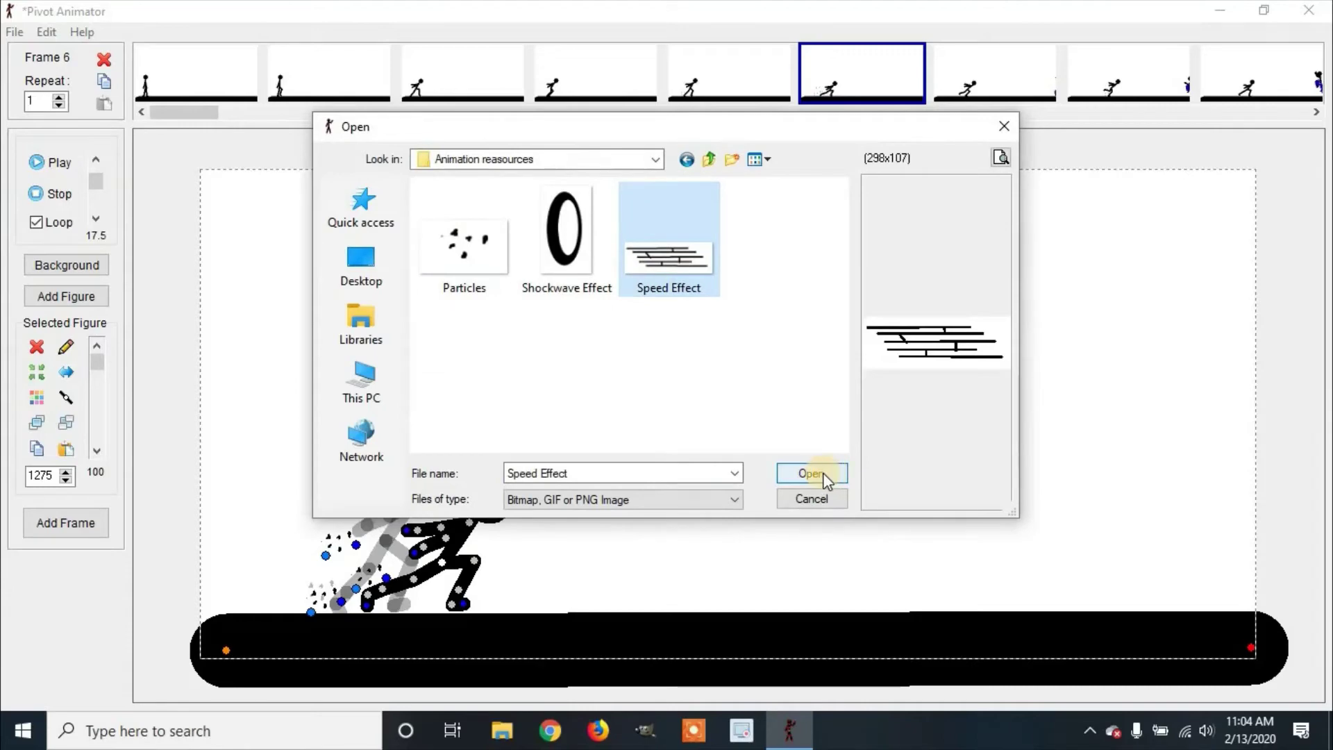
{"action": "left_click", "coordinate": [827, 478]}
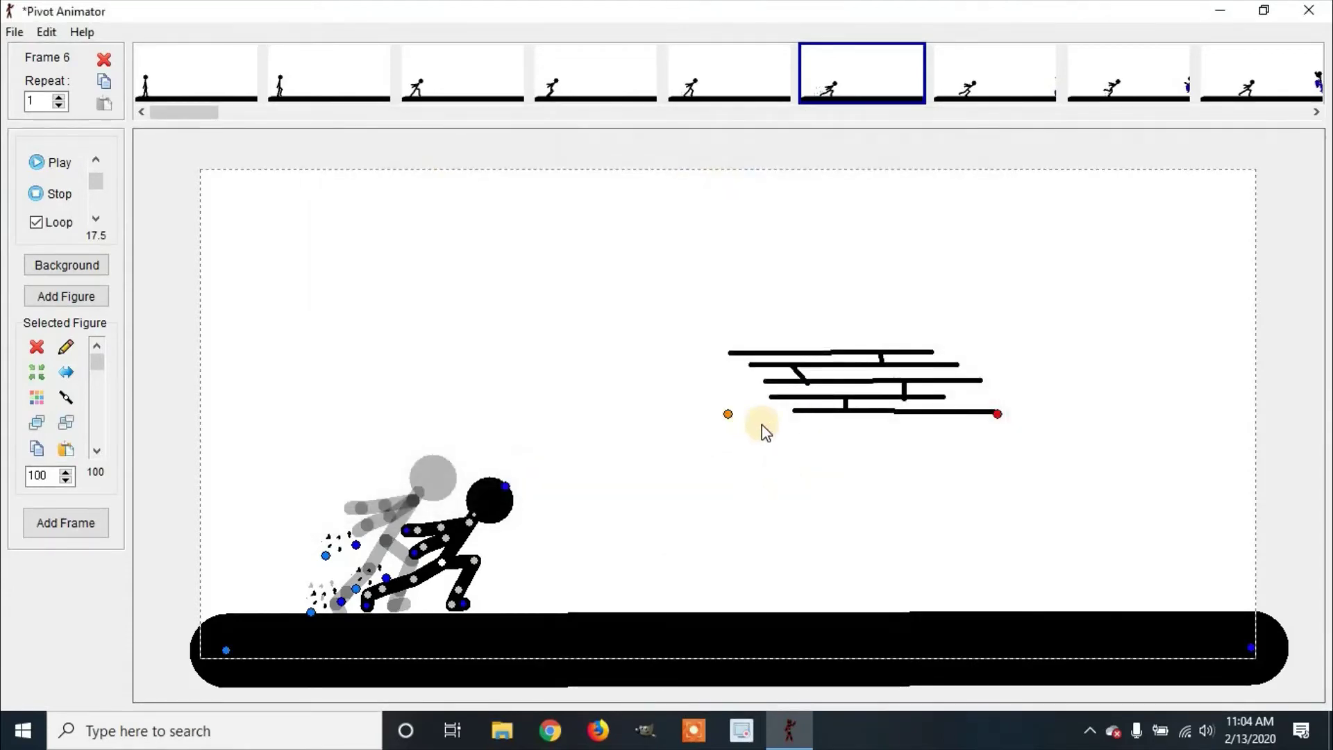
Shrink the speed-line sprite to less than half its size and place one copy behind the runner's head and another behind the torso
{"action": "left_click_drag", "start_coordinate": [997, 410], "coordinate": [837, 419]}
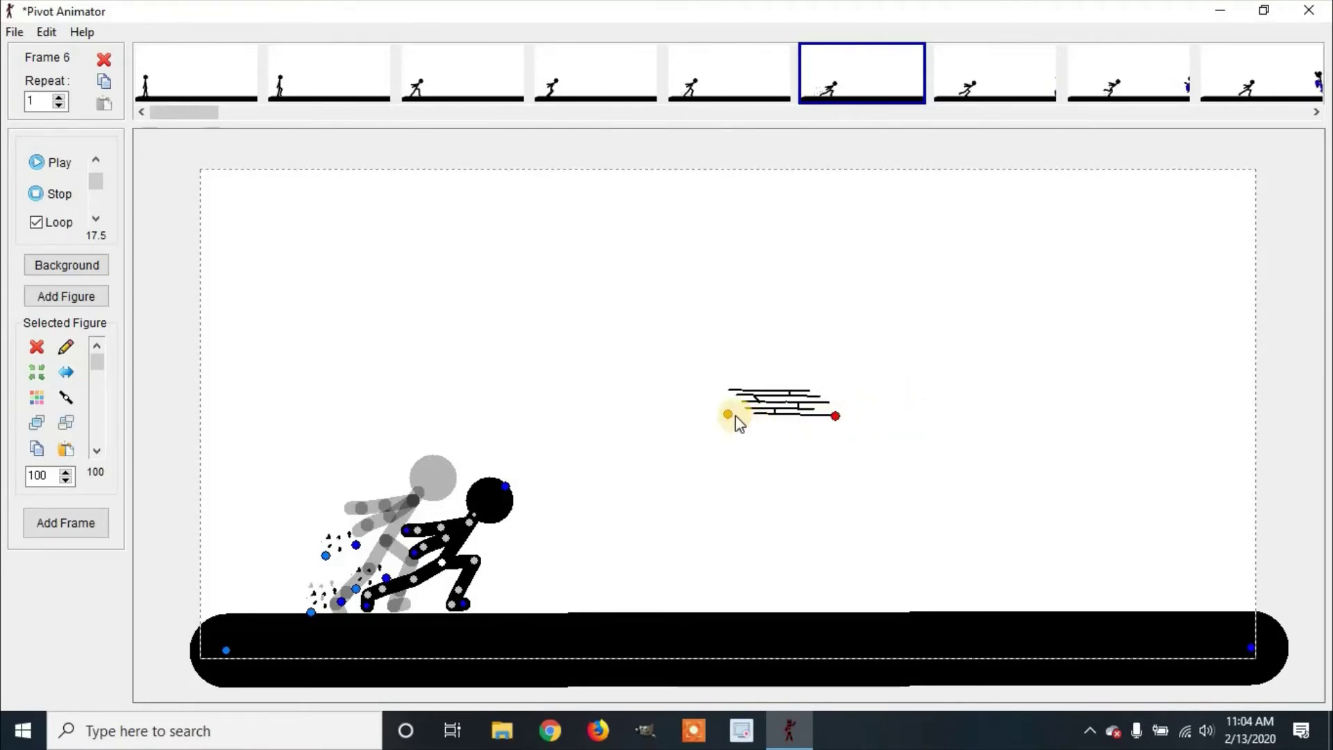
{"action": "left_click_drag", "start_coordinate": [727, 414], "coordinate": [387, 507]}
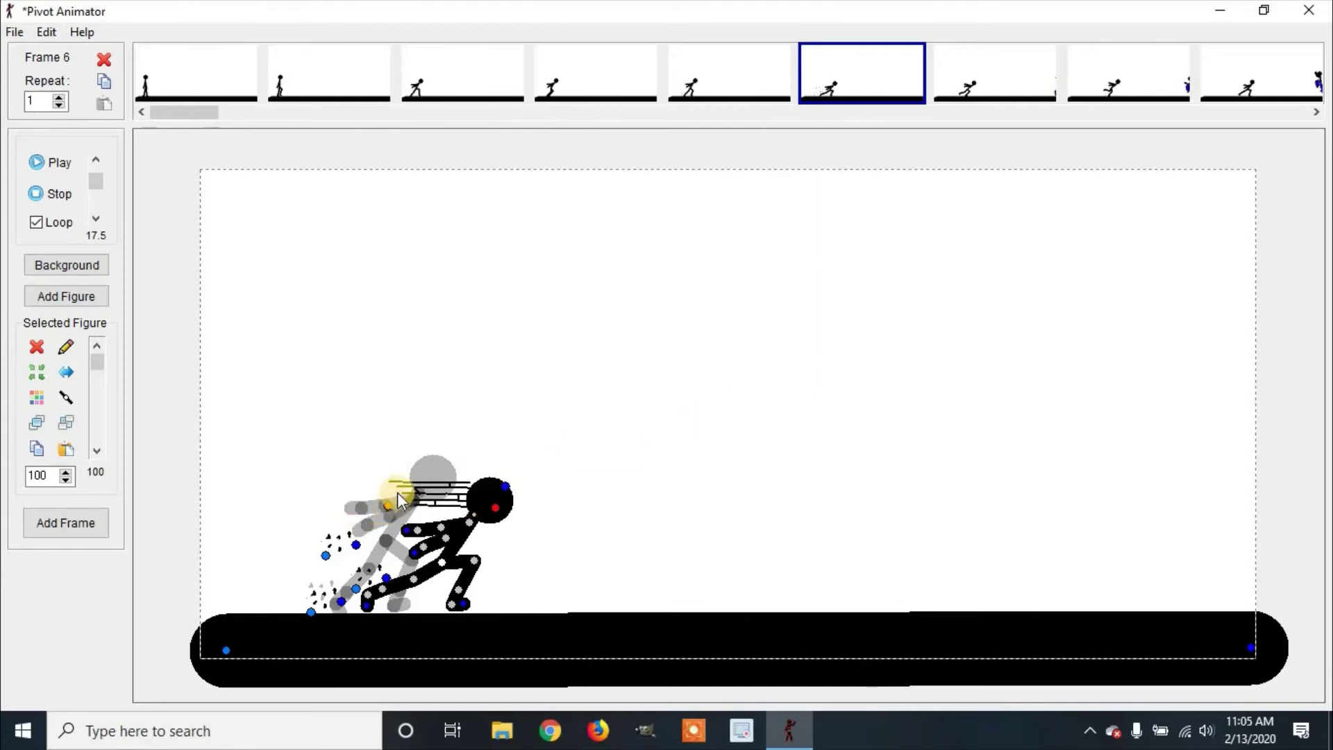
{"action": "left_click_drag", "start_coordinate": [388, 509], "coordinate": [349, 549]}
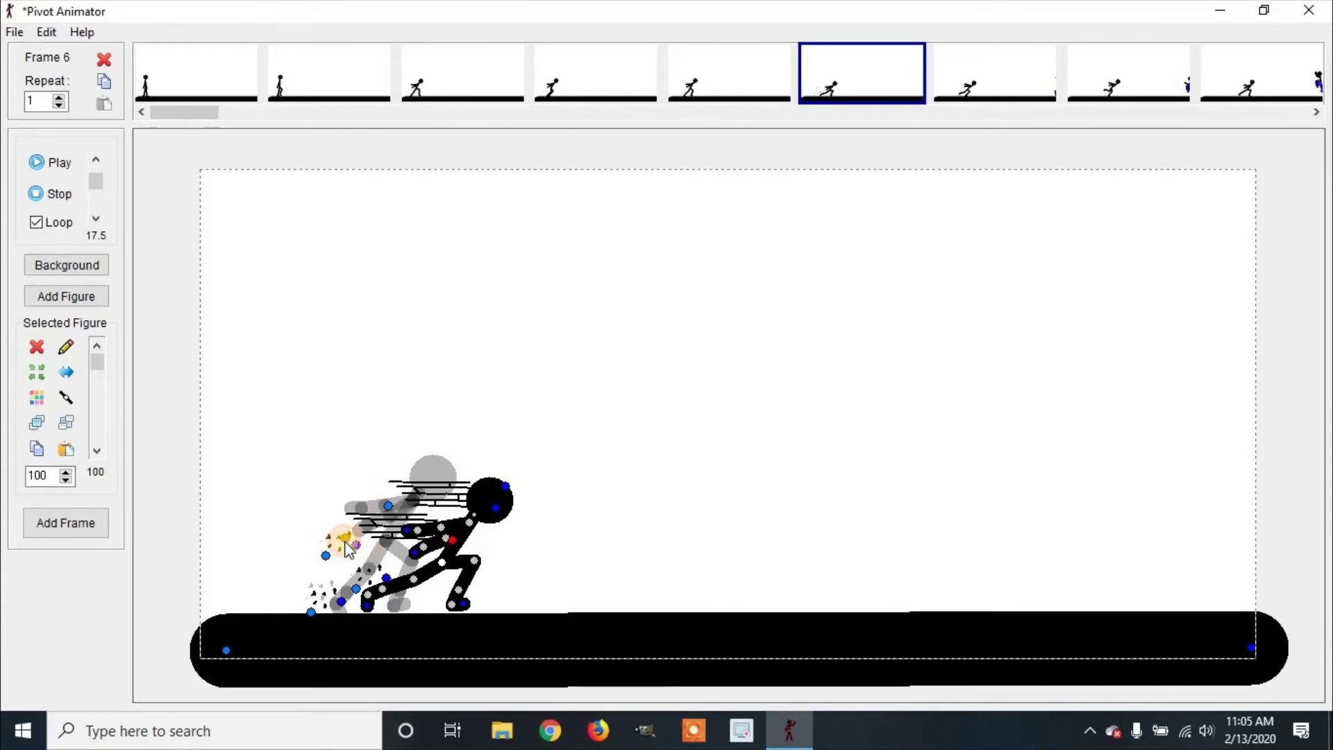
Add two small speed-line sprites in frame 8, one behind the runner's head and one behind the raised leg
{"action": "left_click", "coordinate": [973, 82]}
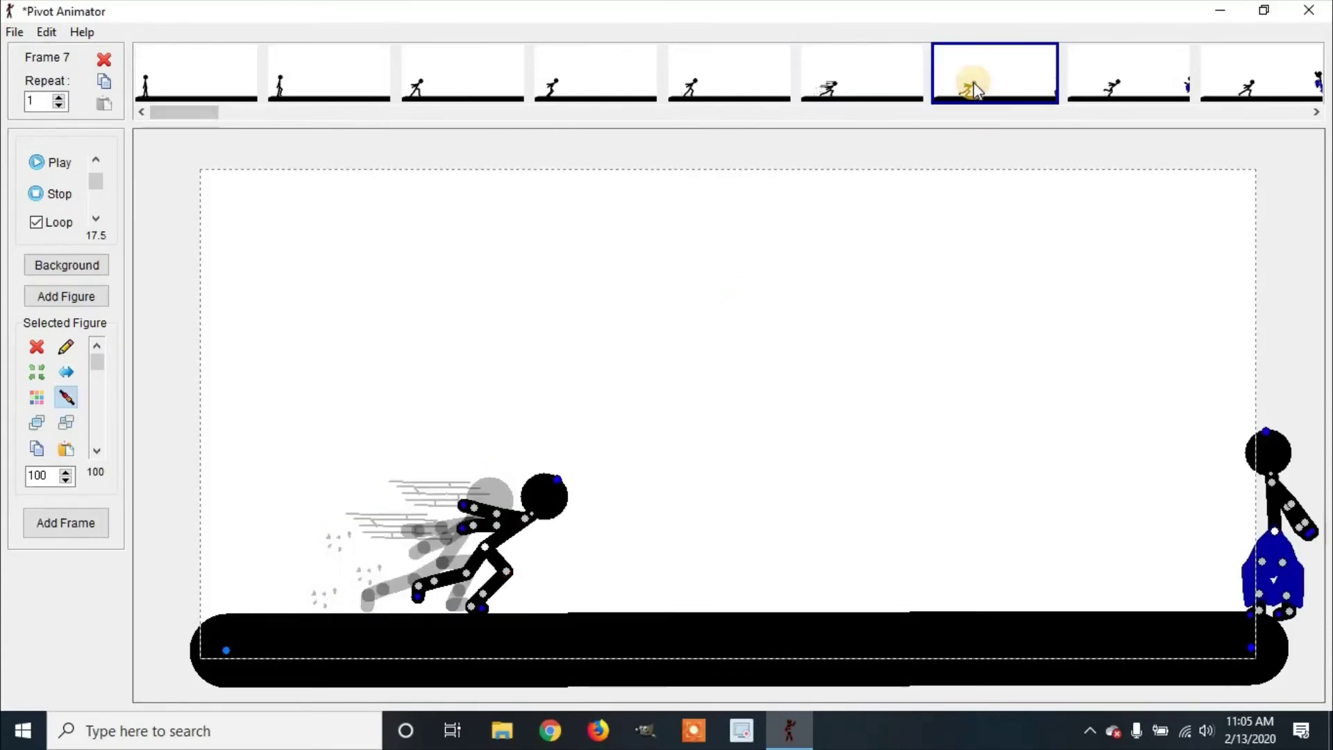
{"action": "left_click", "coordinate": [1095, 82]}
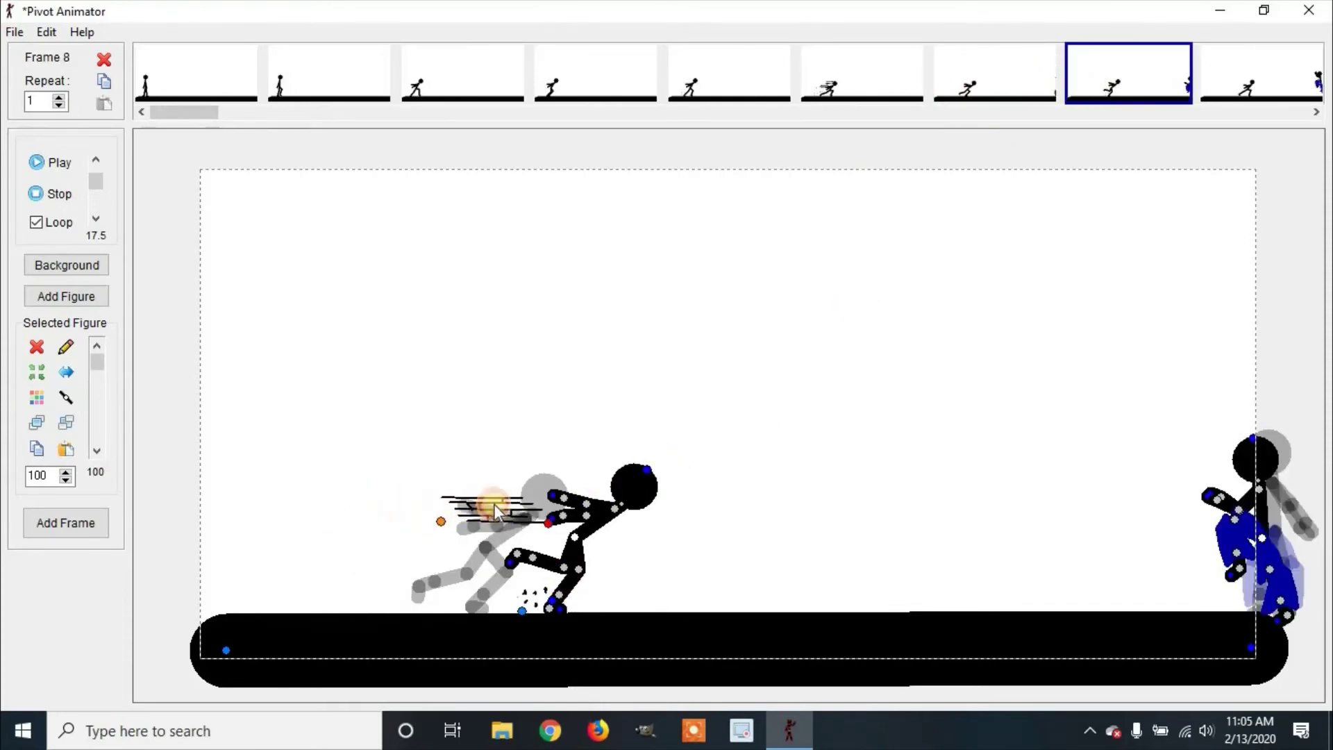
{"action": "left_click_drag", "start_coordinate": [493, 503], "coordinate": [474, 568]}
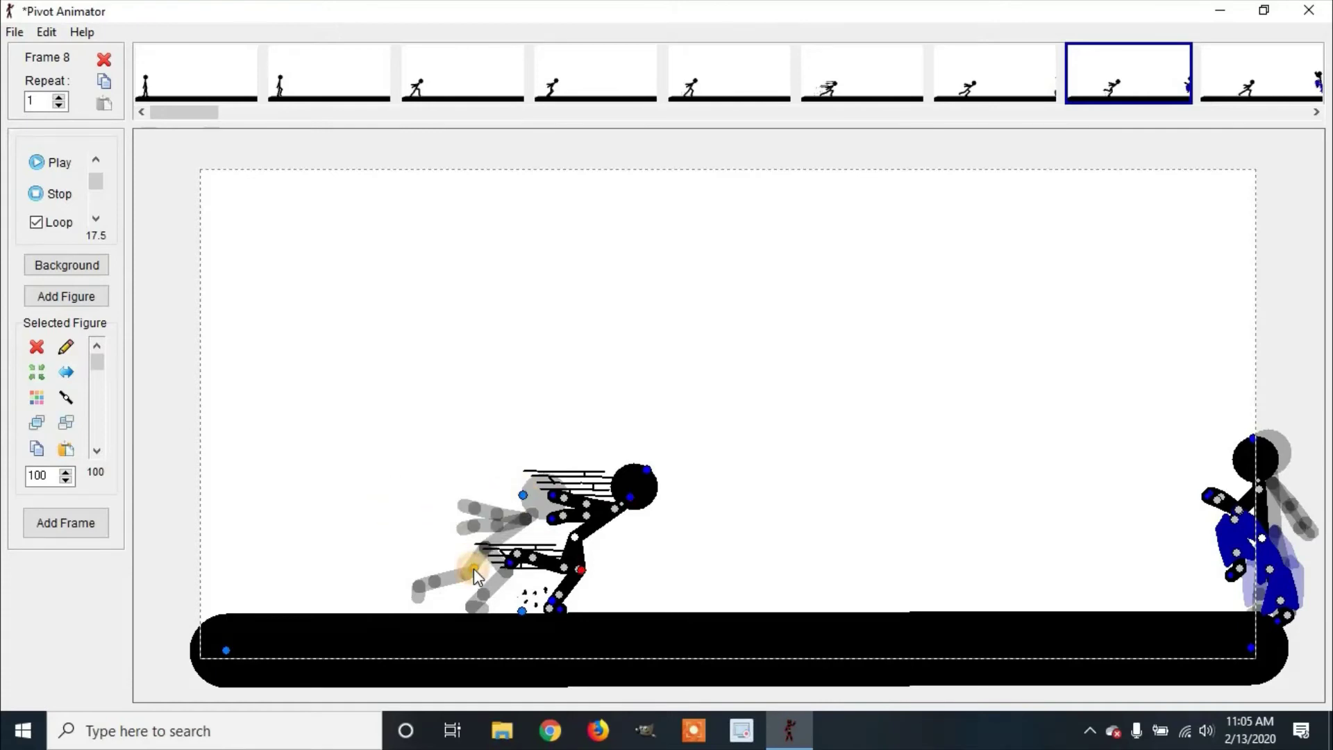
Play the animation from frame 3 to check the speed lines, and return to frame 7
{"action": "left_click", "coordinate": [465, 69]}
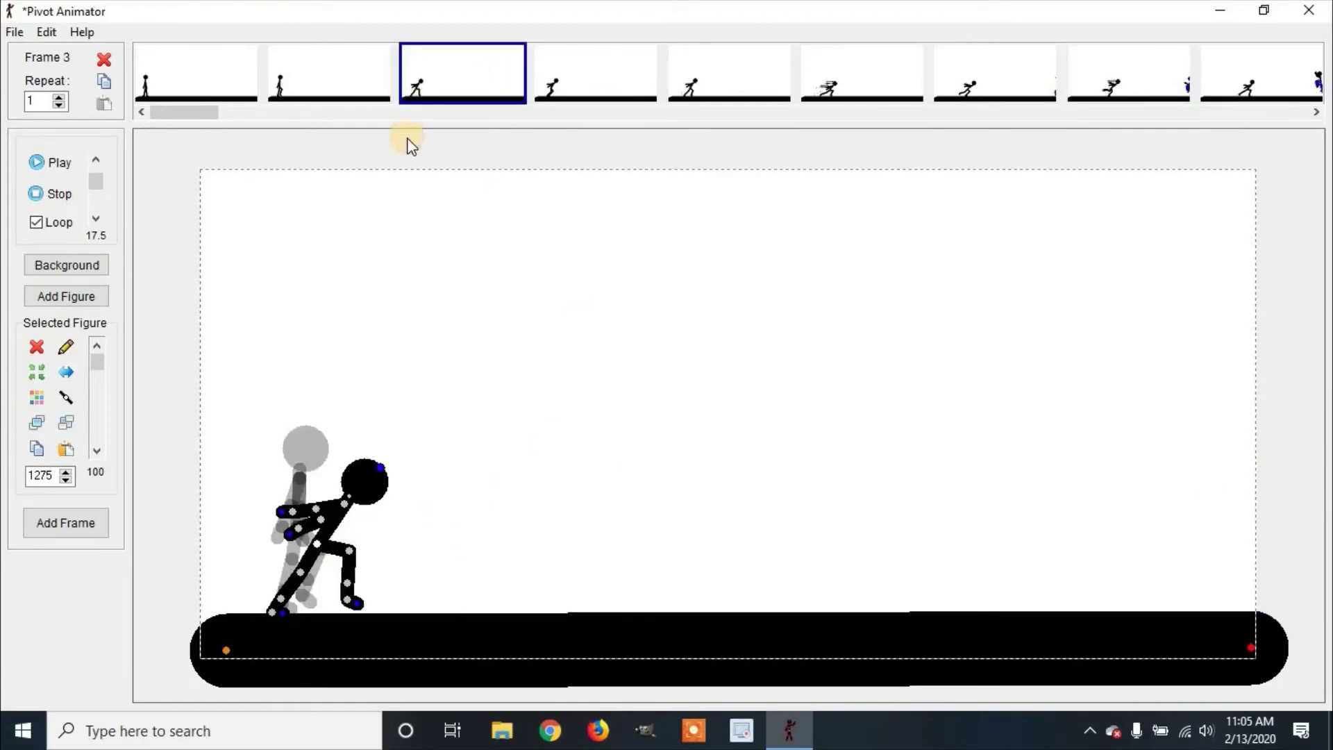
{"action": "left_click", "coordinate": [57, 161]}
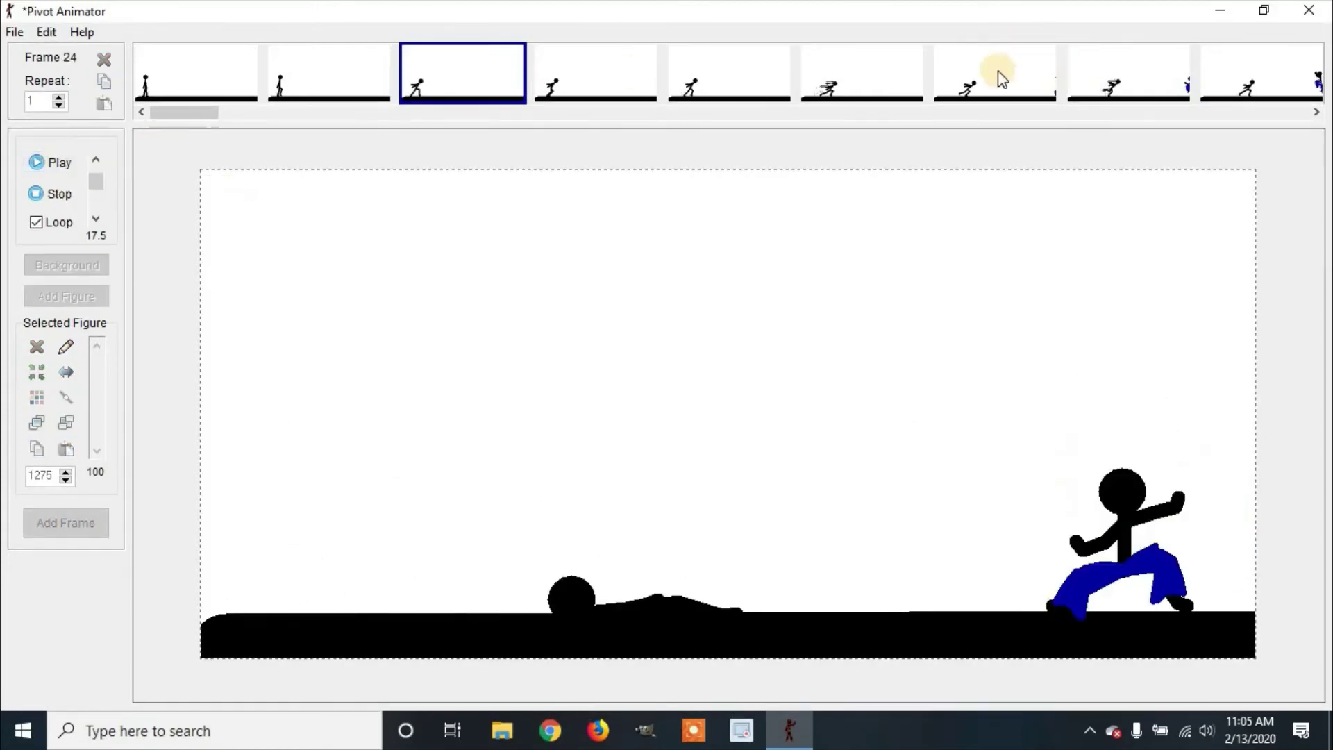
{"action": "left_click", "coordinate": [993, 98]}
{"action": "left_click", "coordinate": [994, 100]}
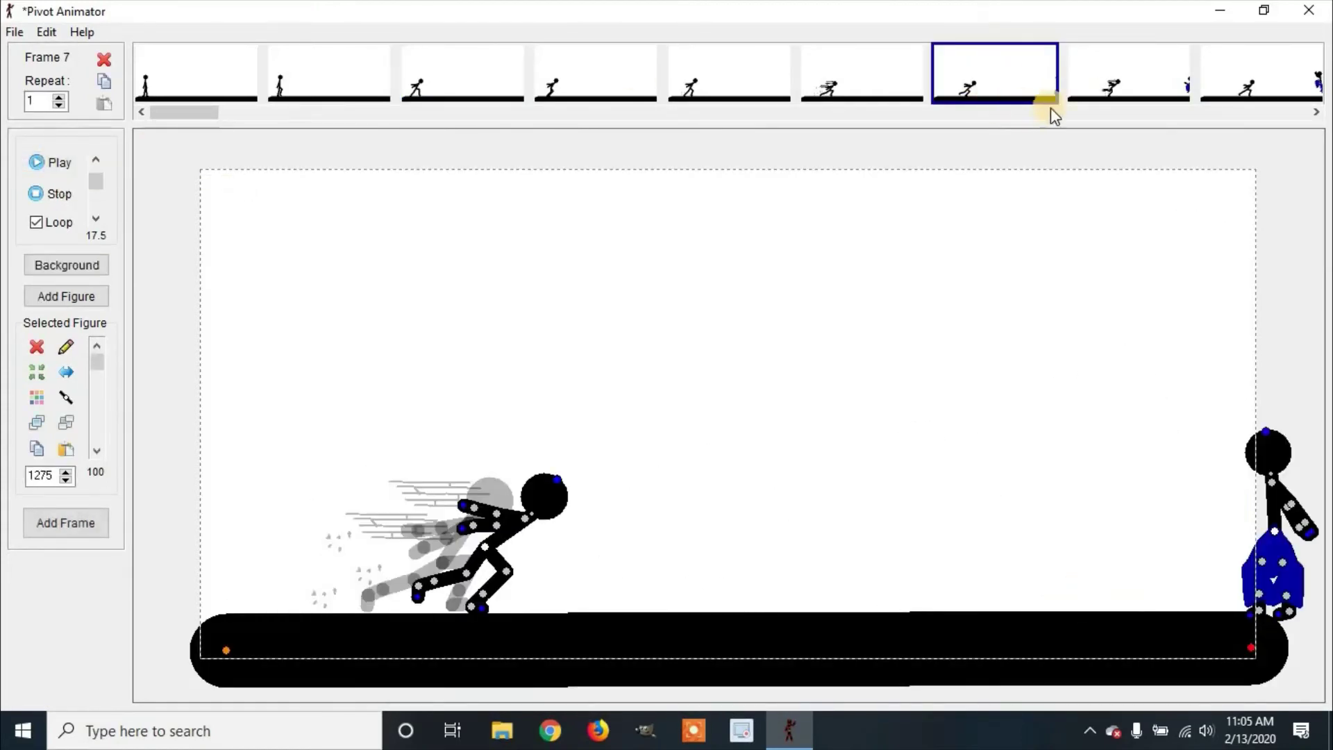
Paste three speed-line sprites into frame 11 and place them behind the runner's head, arms and trailing leg
{"action": "left_click", "coordinate": [1128, 78]}
{"action": "left_click", "coordinate": [1260, 73]}
{"action": "left_click", "coordinate": [1316, 112]}
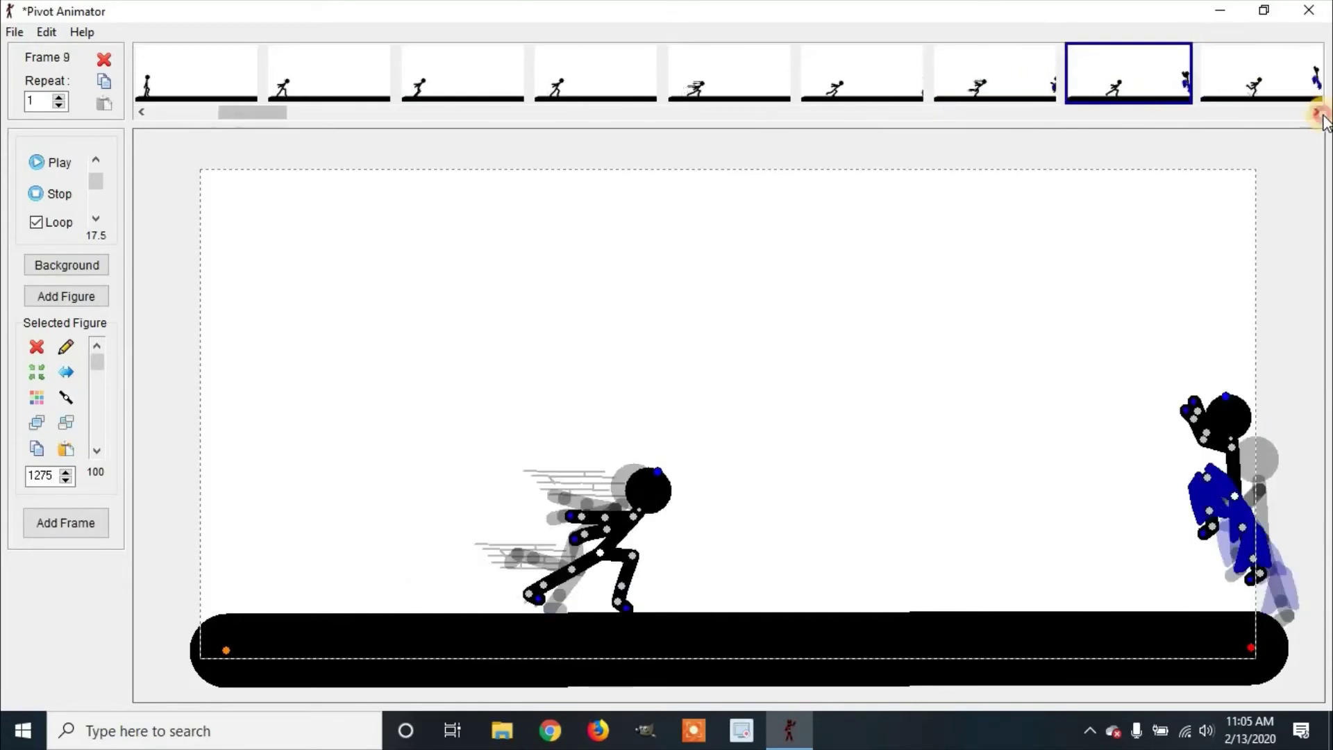
{"action": "left_click", "coordinate": [1316, 112]}
{"action": "left_click", "coordinate": [911, 60]}
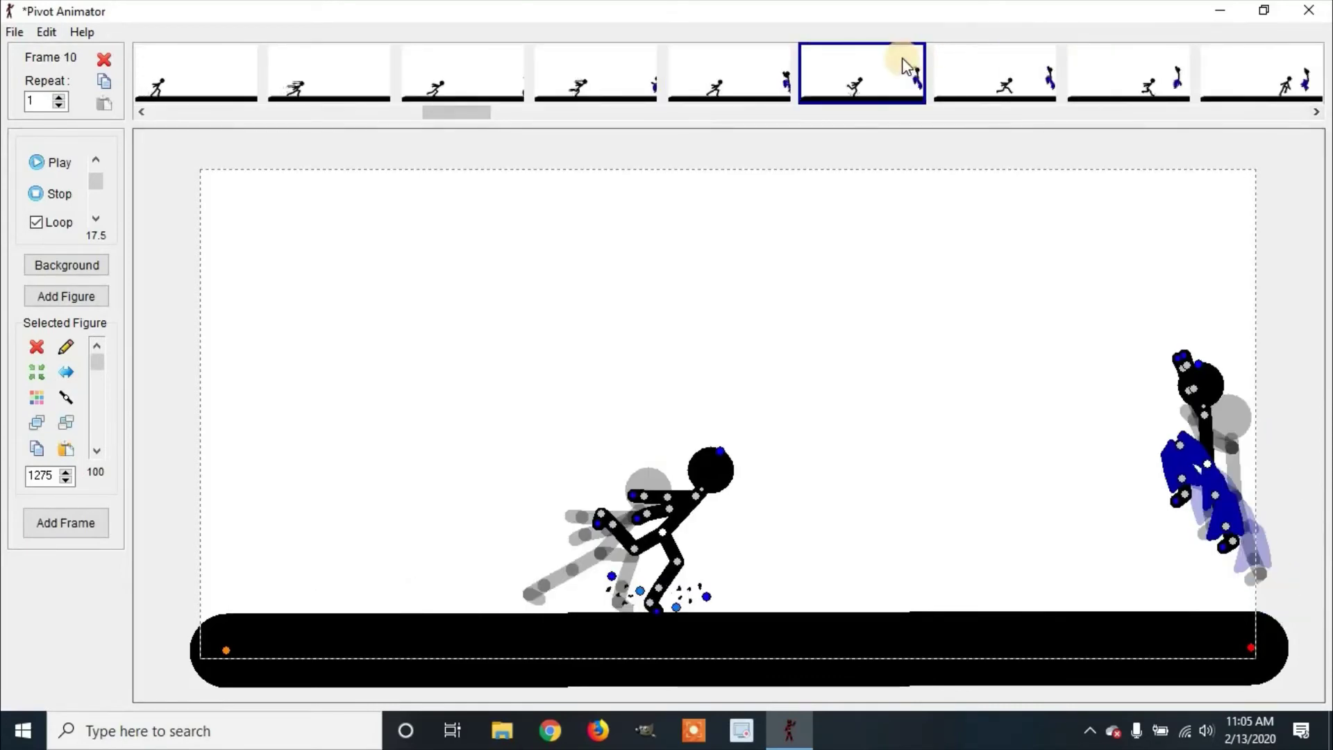
{"action": "left_click", "coordinate": [981, 74]}
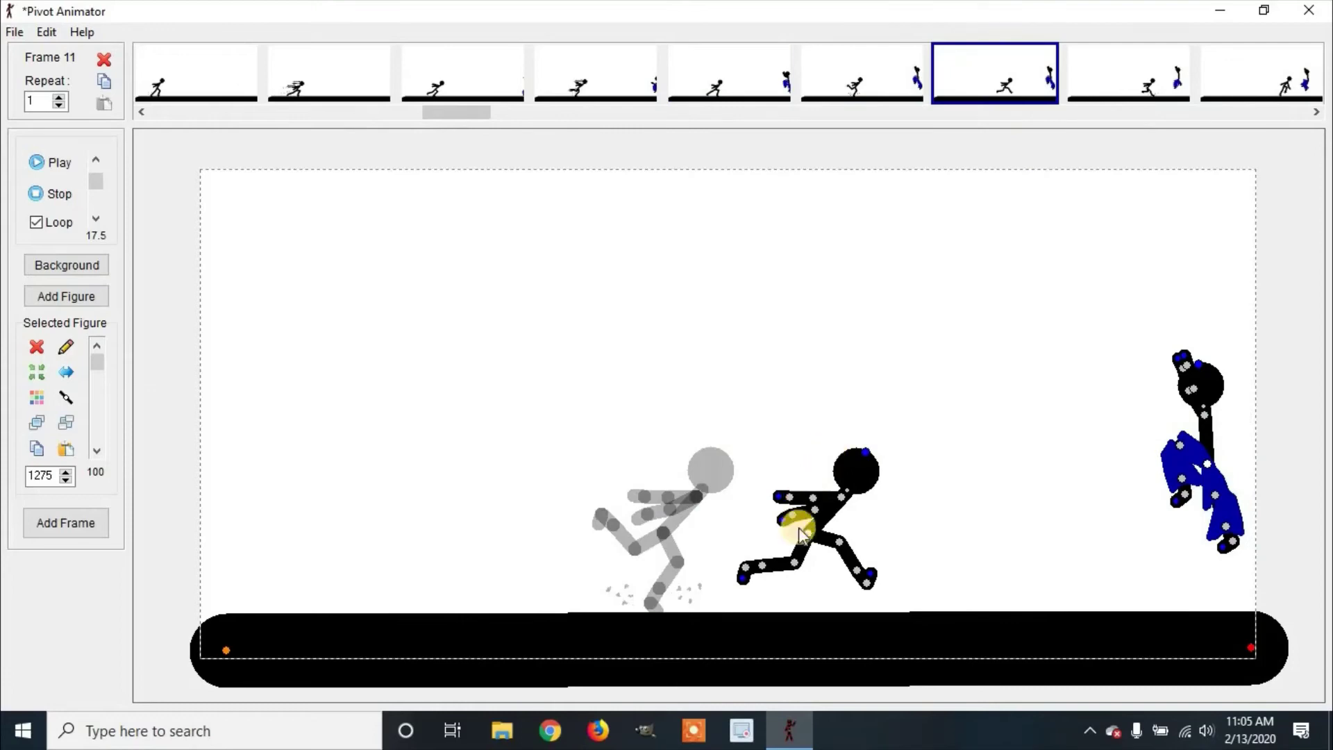
{"action": "key", "text": "ctrl+v"}
{"action": "left_click_drag", "start_coordinate": [471, 510], "coordinate": [714, 516]}
{"action": "key", "text": "ctrl+v"}
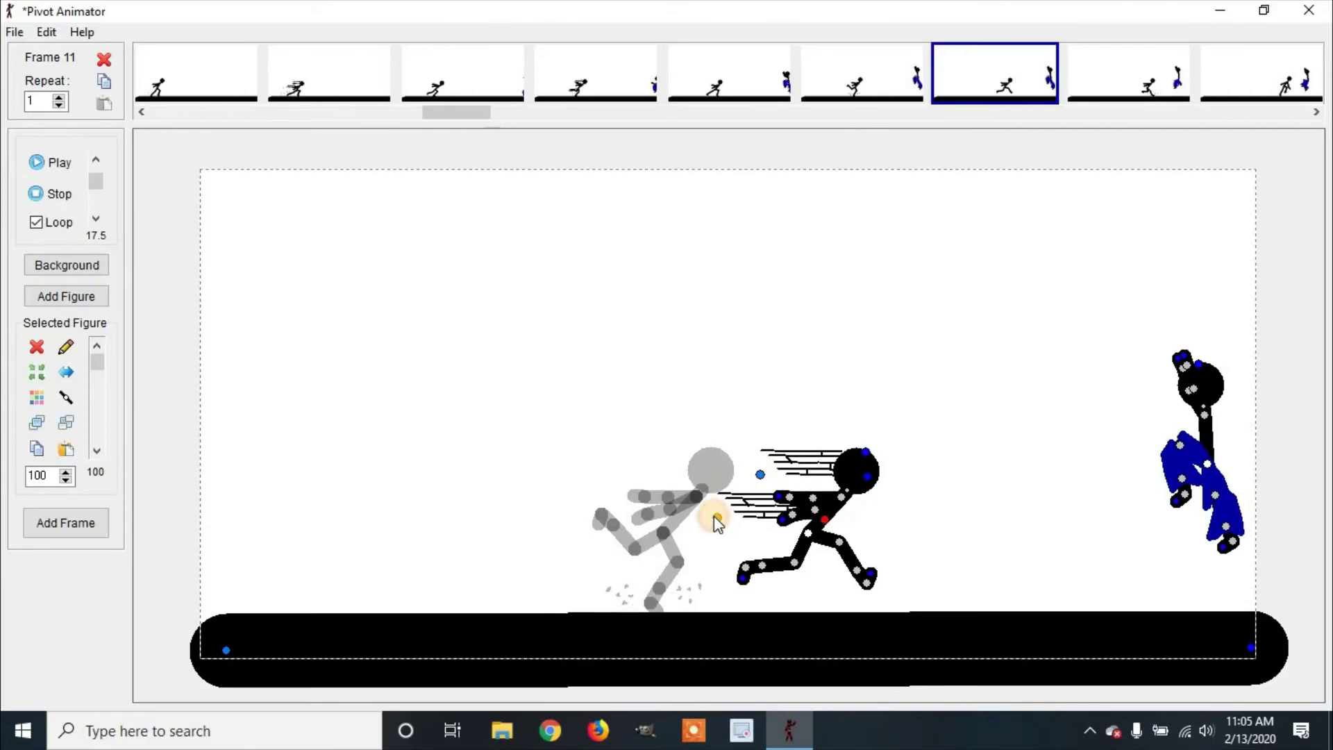
{"action": "key", "text": "ctrl+v"}
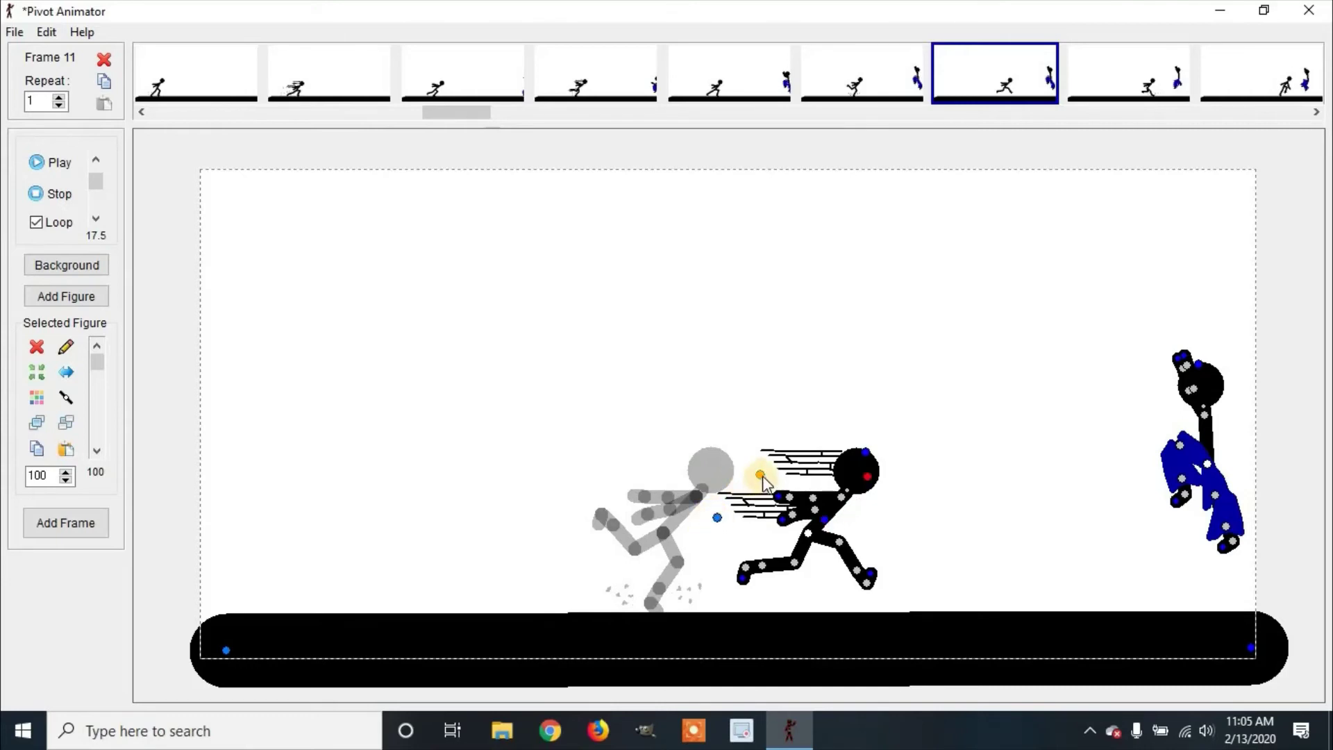
{"action": "left_click_drag", "start_coordinate": [761, 479], "coordinate": [671, 575]}
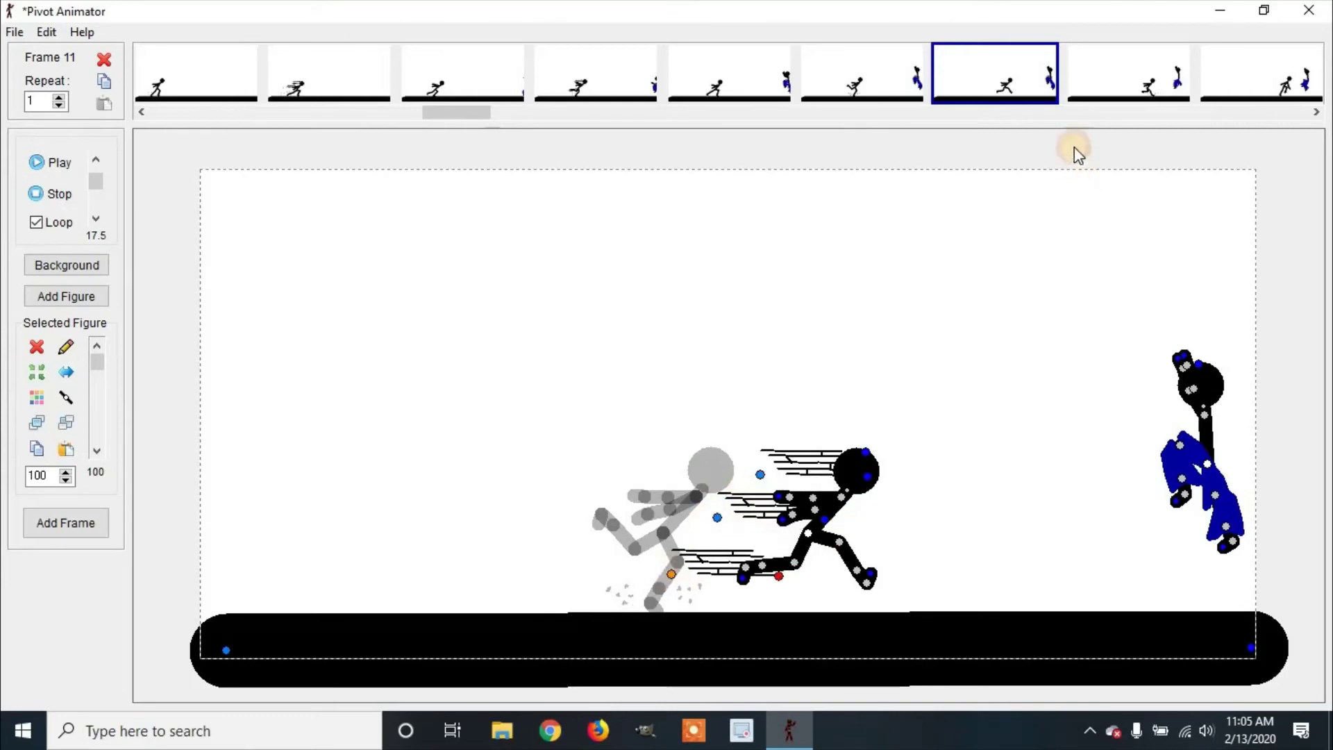
Paste a speed-line sprite into frame 13 and tilt it diagonally behind the runner's upper body and rear arm
{"action": "left_click", "coordinate": [1143, 65]}
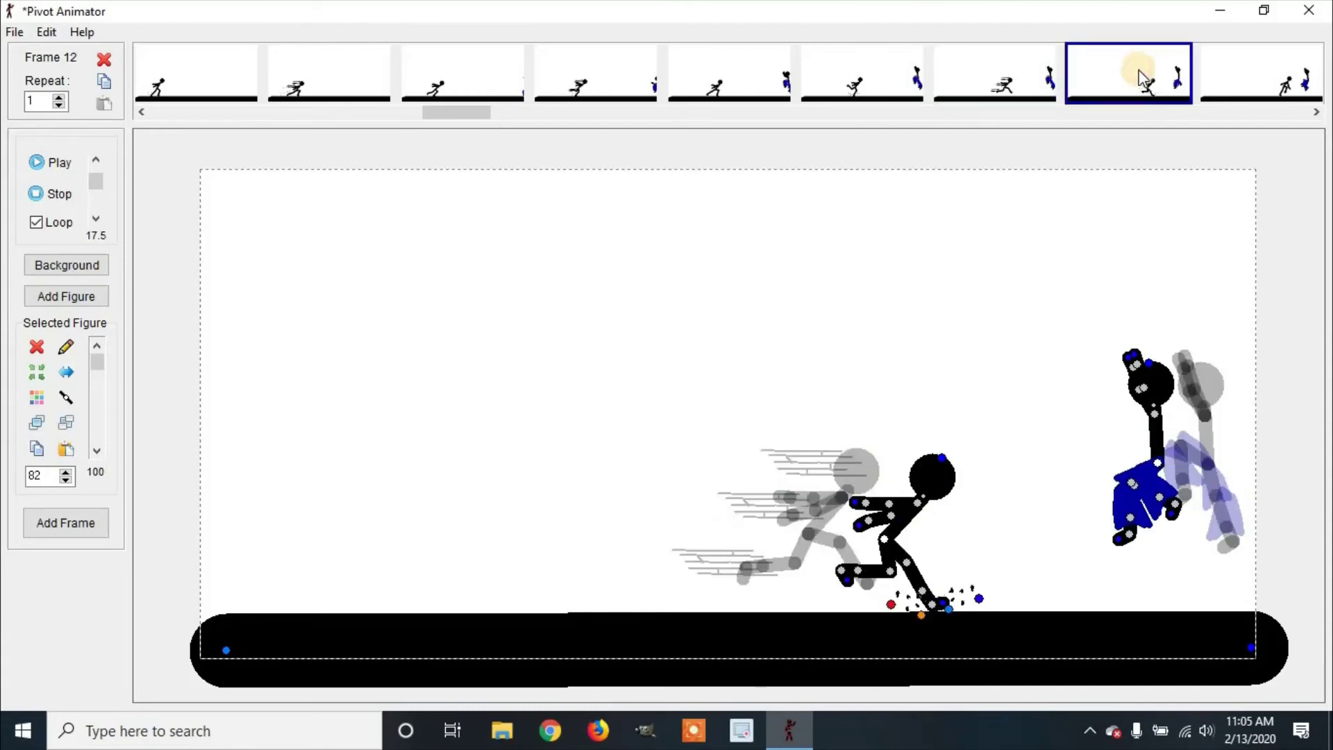
{"action": "left_click", "coordinate": [1246, 59]}
{"action": "key", "text": "ctrl+v"}
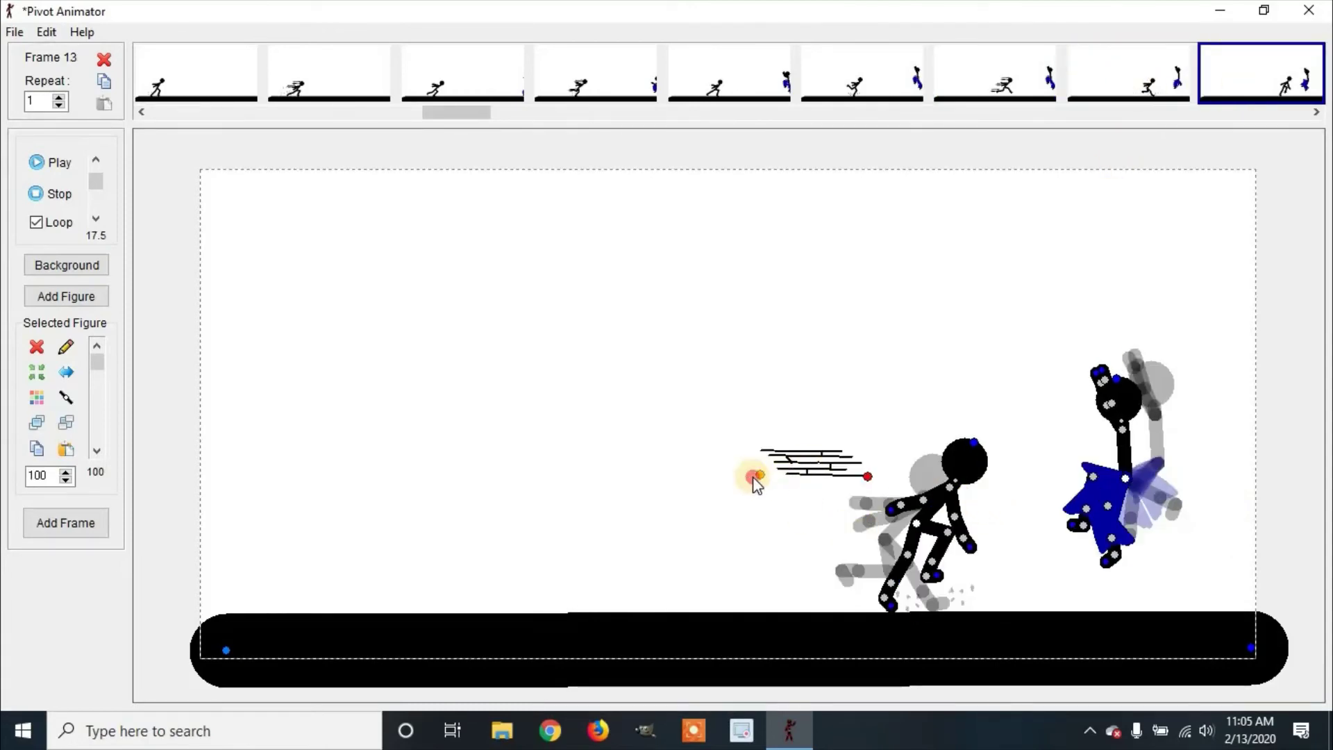
{"action": "left_click_drag", "start_coordinate": [754, 478], "coordinate": [795, 544]}
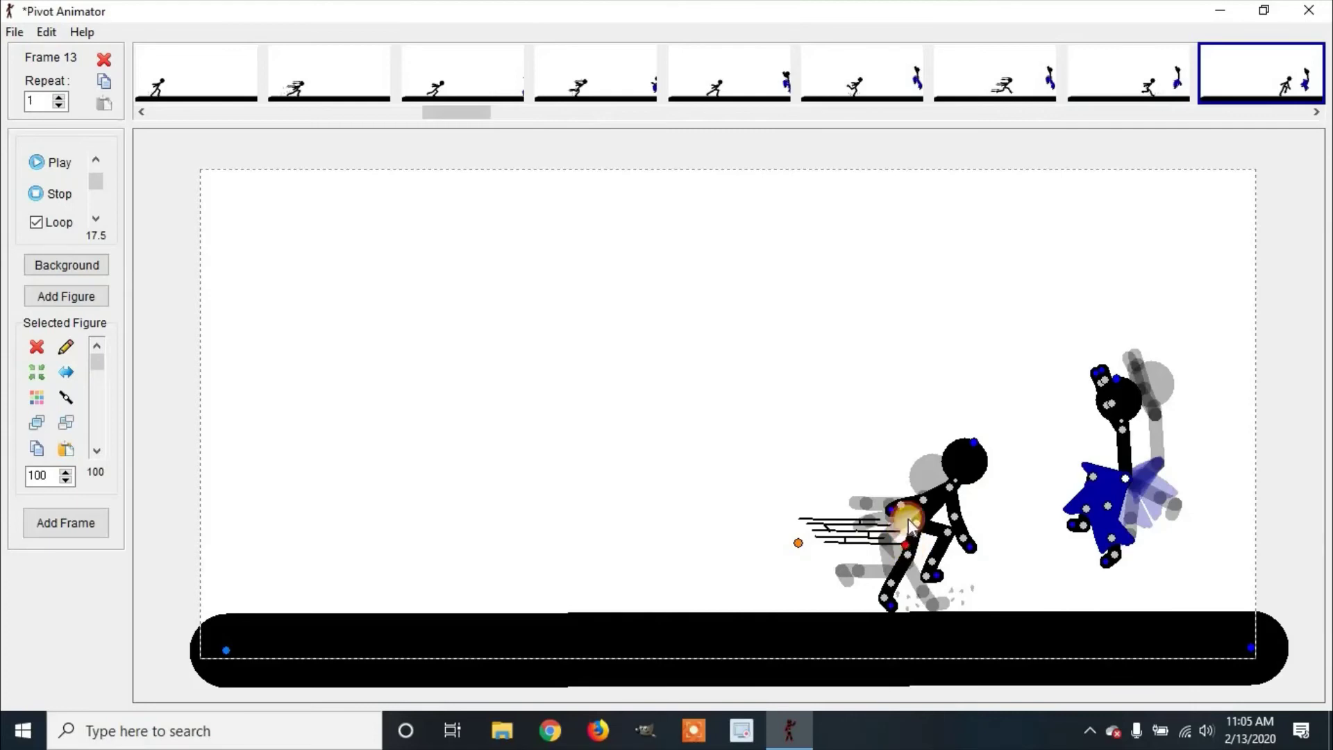
{"action": "left_click_drag", "start_coordinate": [908, 518], "coordinate": [898, 502]}
{"action": "left_click_drag", "start_coordinate": [798, 543], "coordinate": [855, 534]}
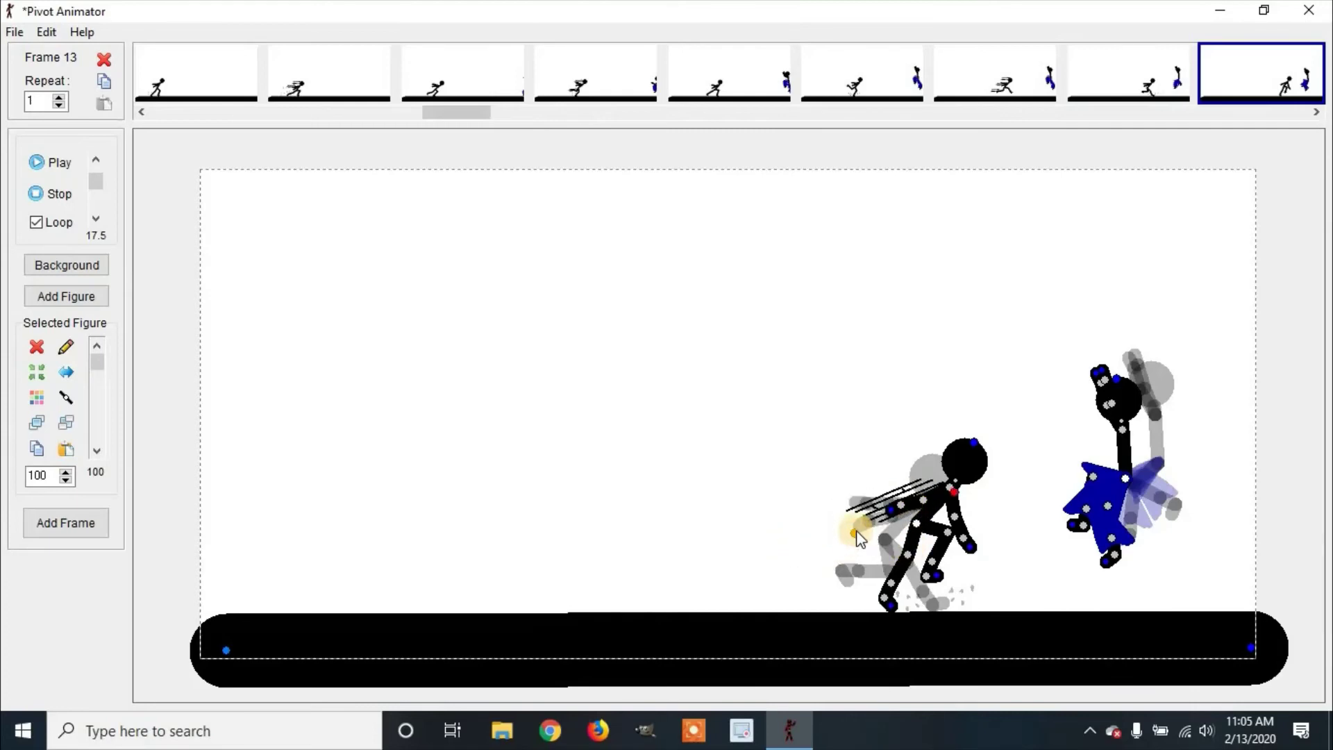
Add a second tilted speed-line sprite behind the runner's legs in frame 13 and fine-tune its angle and position
{"action": "left_click_drag", "start_coordinate": [856, 536], "coordinate": [832, 594]}
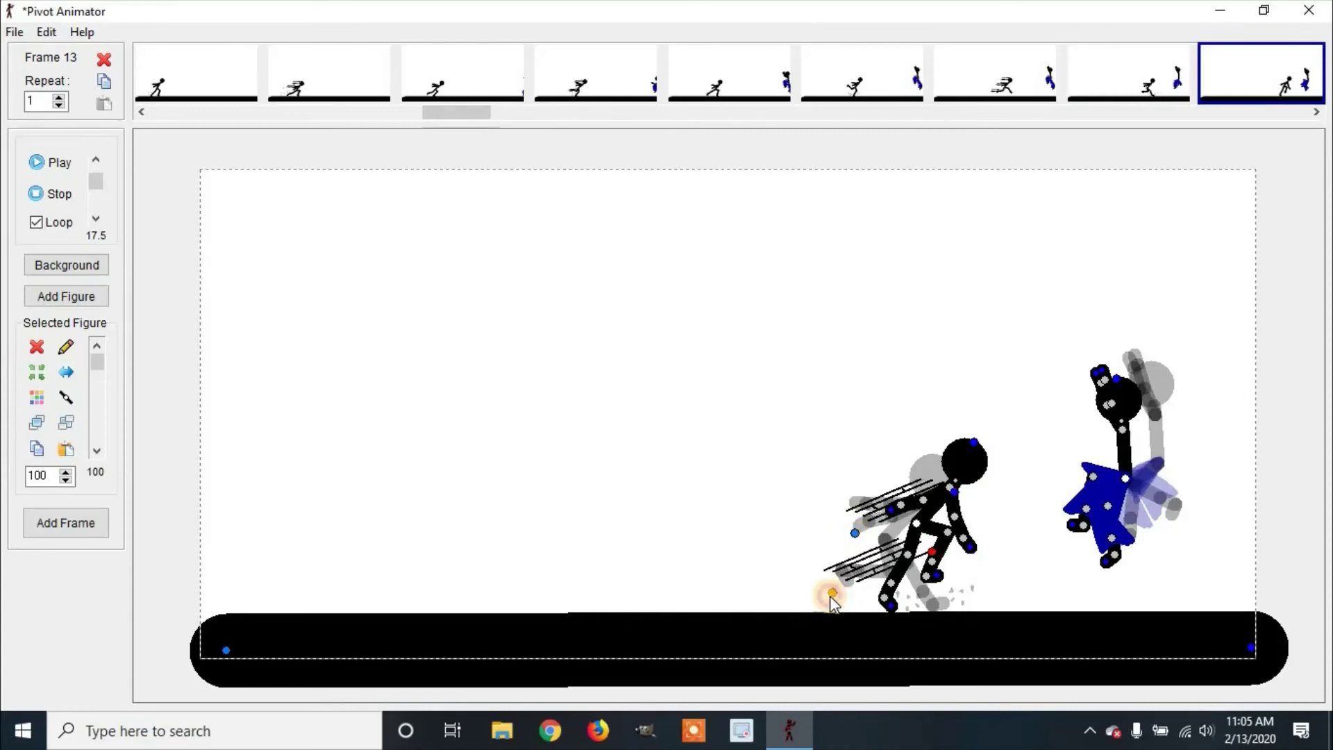
{"action": "left_click_drag", "start_coordinate": [931, 554], "coordinate": [933, 559]}
{"action": "left_click_drag", "start_coordinate": [930, 539], "coordinate": [934, 546]}
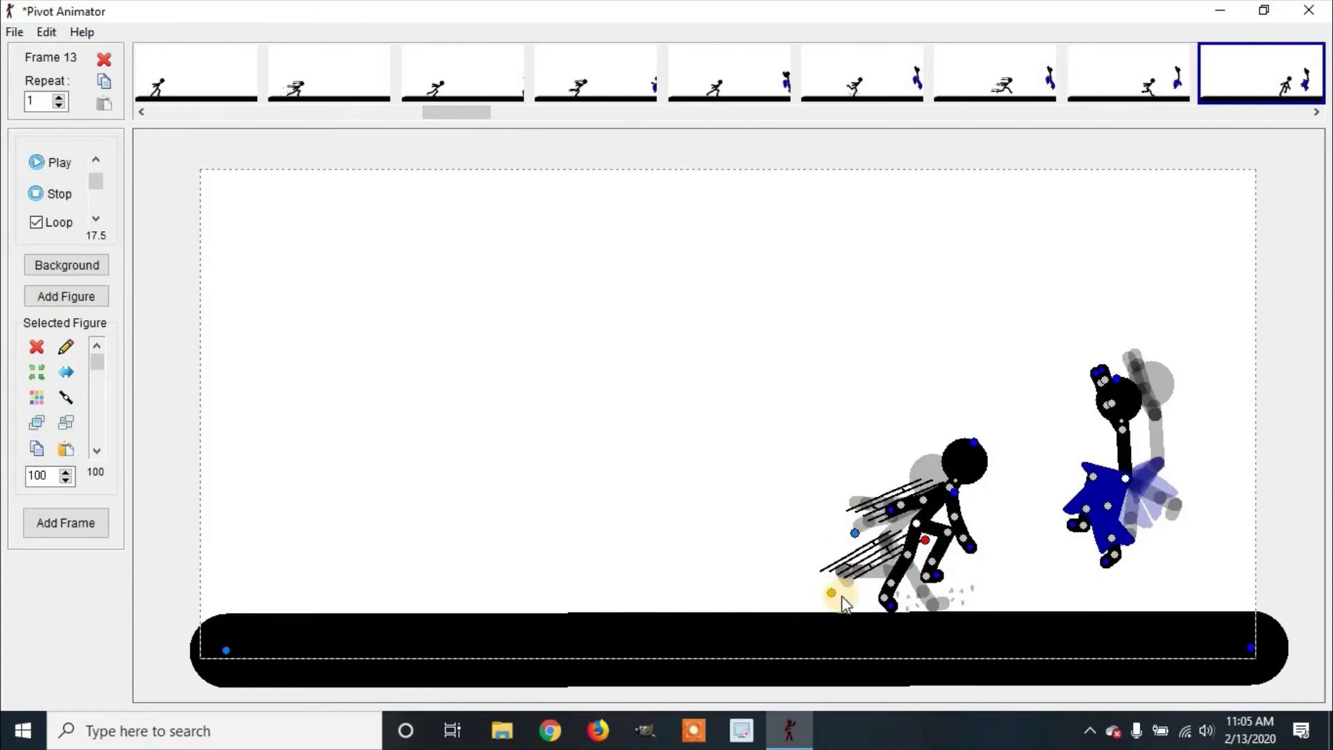
{"action": "left_click_drag", "start_coordinate": [835, 594], "coordinate": [840, 599]}
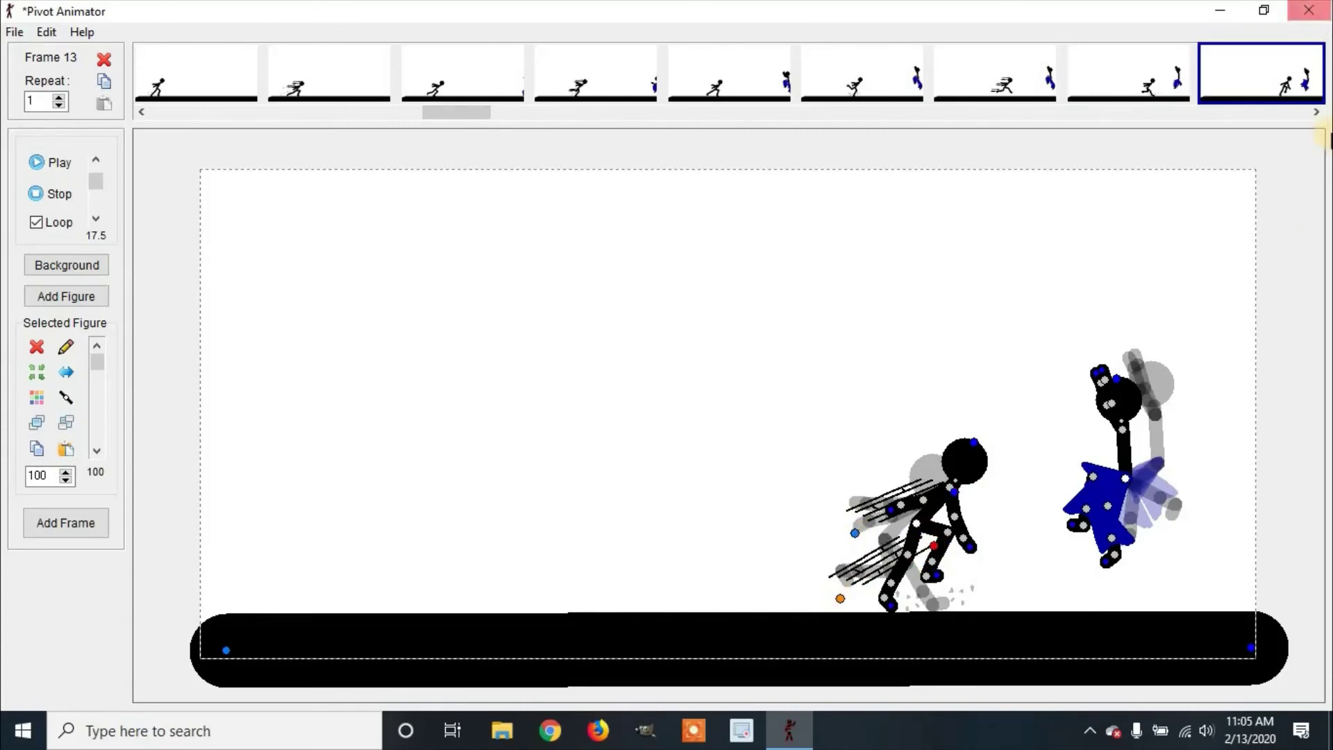
Add a speed-line sprite in frame 15, rotate it nearly upright, flip it horizontally and place it below the punching arm at the shockwave ring
{"action": "left_click", "coordinate": [1316, 111]}
{"action": "left_click", "coordinate": [1317, 111]}
{"action": "left_click", "coordinate": [1316, 111]}
{"action": "left_click", "coordinate": [1037, 86]}
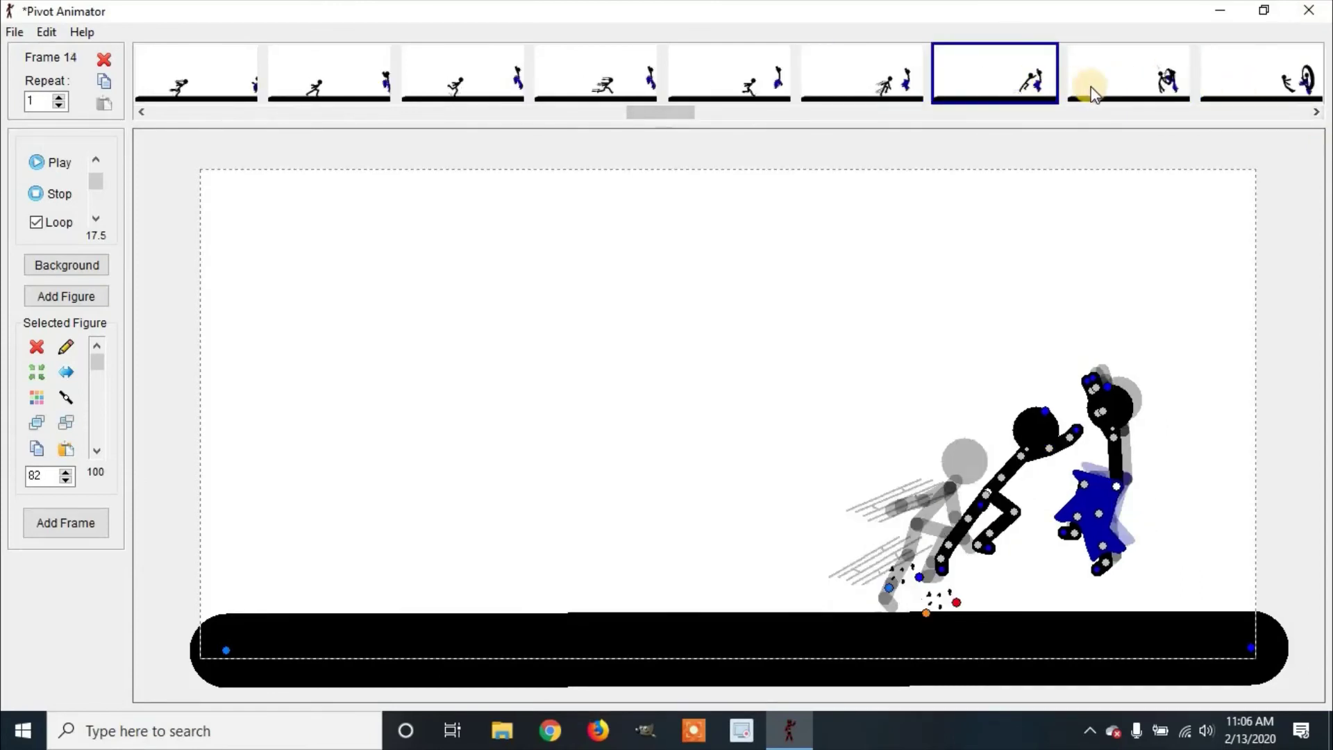
{"action": "left_click", "coordinate": [1110, 82]}
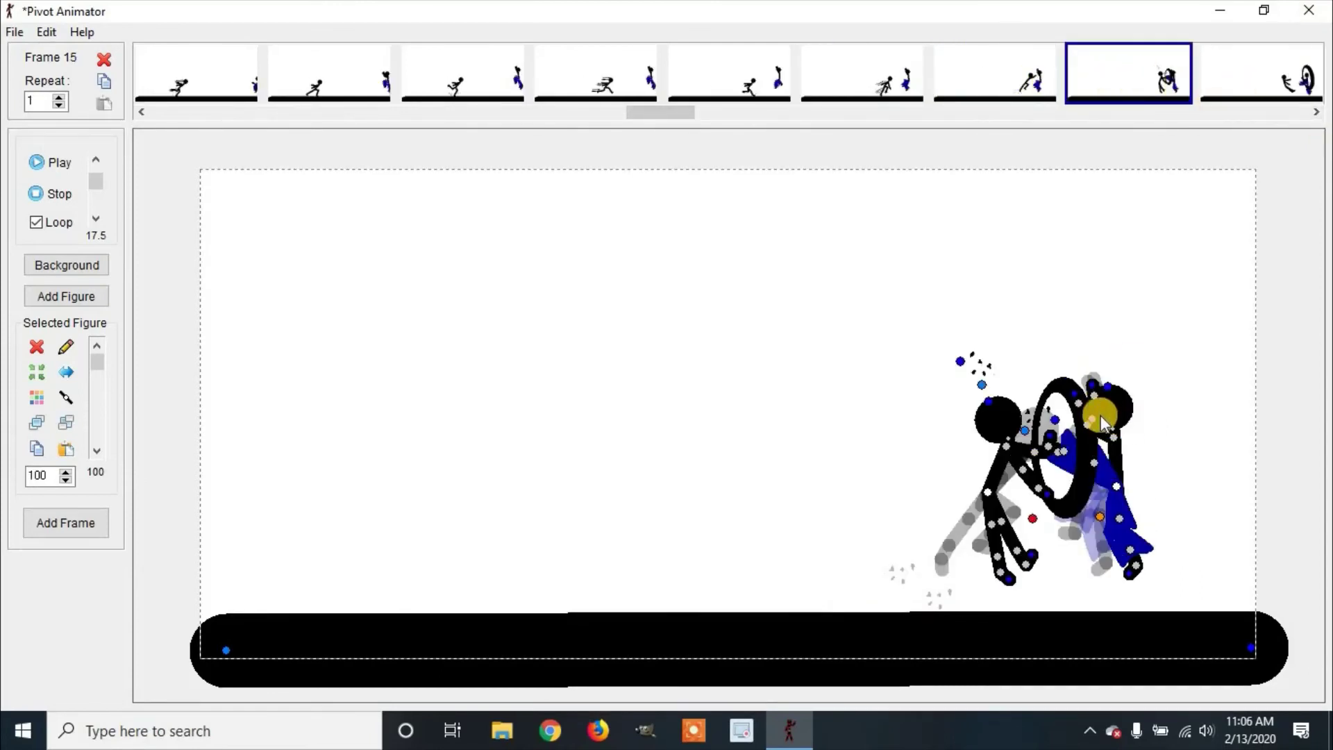
{"action": "left_click_drag", "start_coordinate": [1065, 479], "coordinate": [899, 529]}
{"action": "left_click_drag", "start_coordinate": [955, 494], "coordinate": [860, 424]}
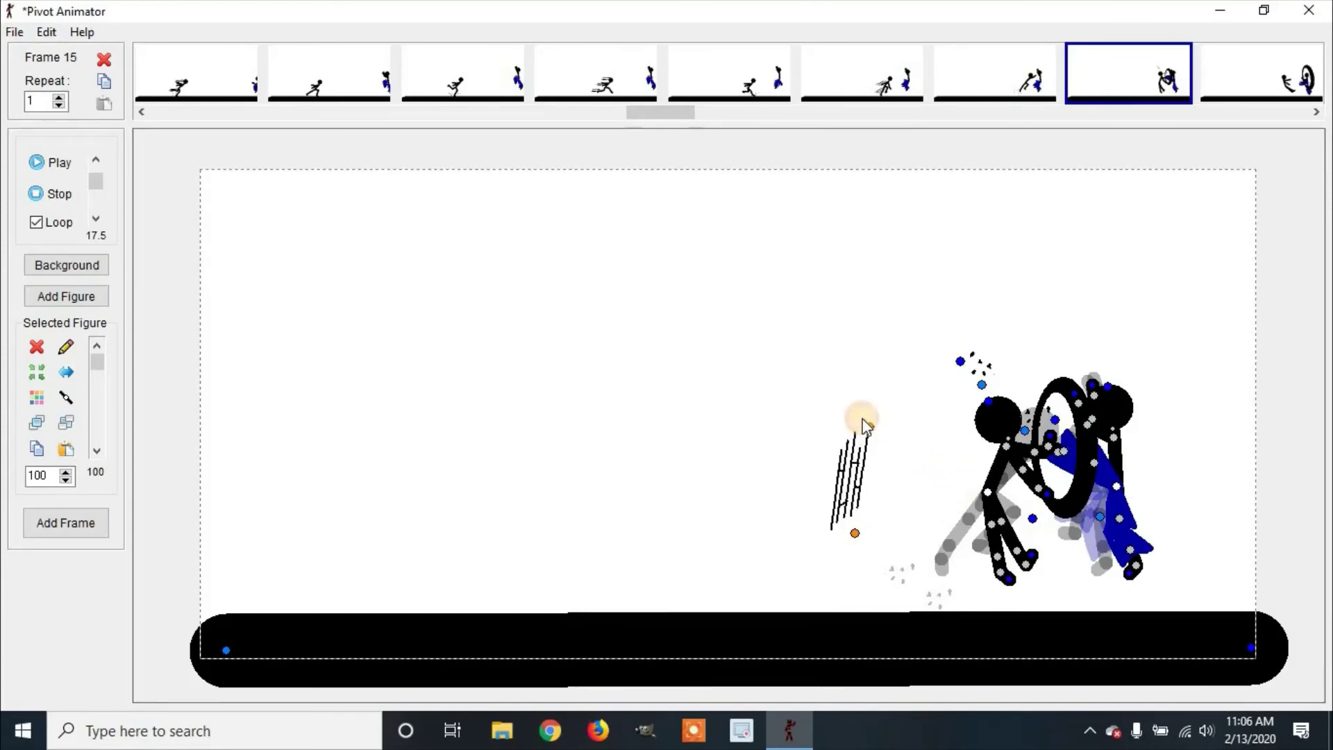
{"action": "left_click", "coordinate": [70, 377]}
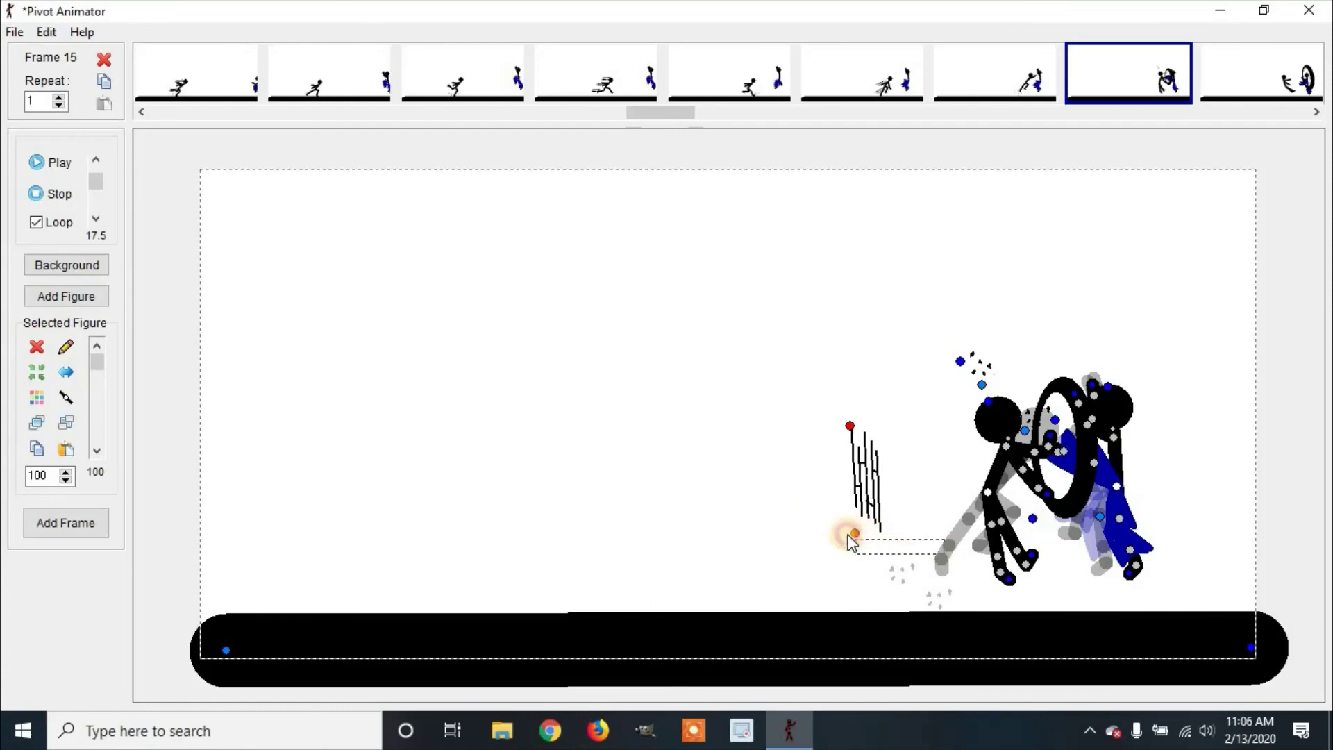
{"action": "left_click_drag", "start_coordinate": [856, 534], "coordinate": [1060, 557]}
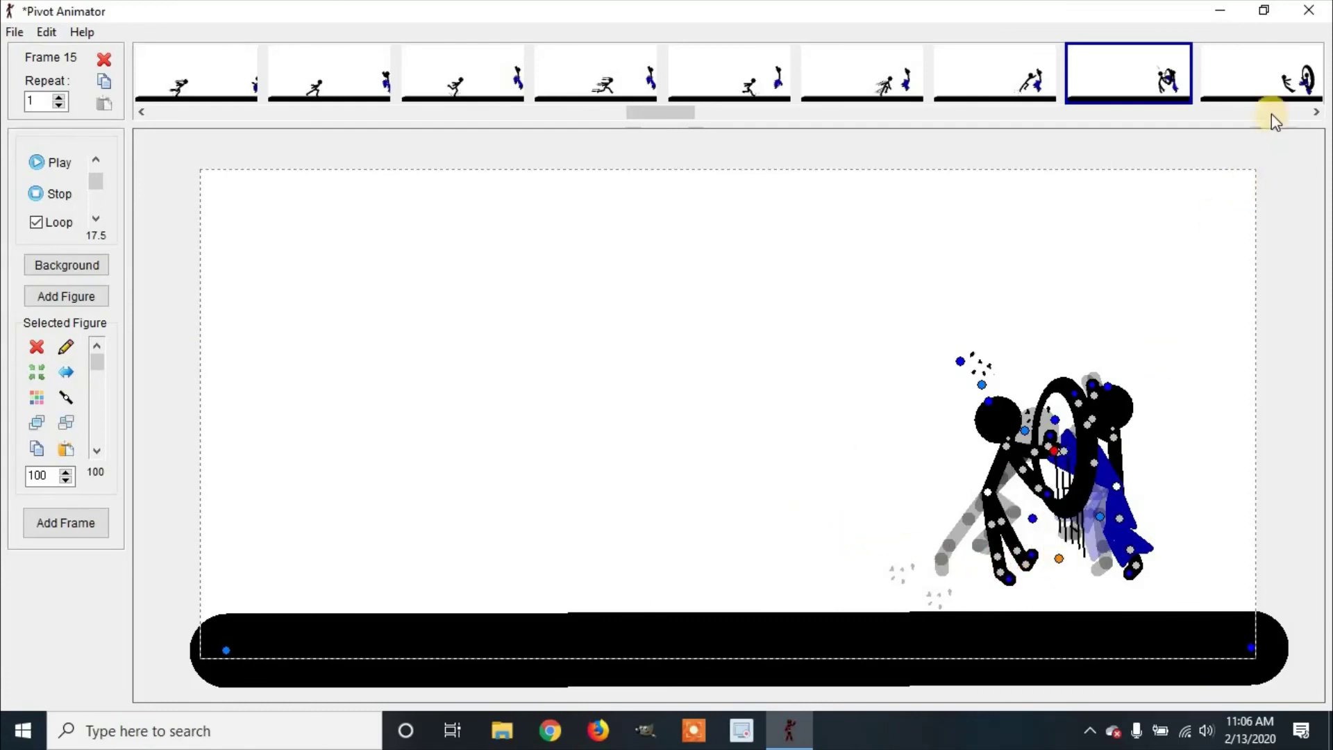
View frame 16, return to frame 1 and play the whole animation to review the speed effects
{"action": "left_click", "coordinate": [1276, 86]}
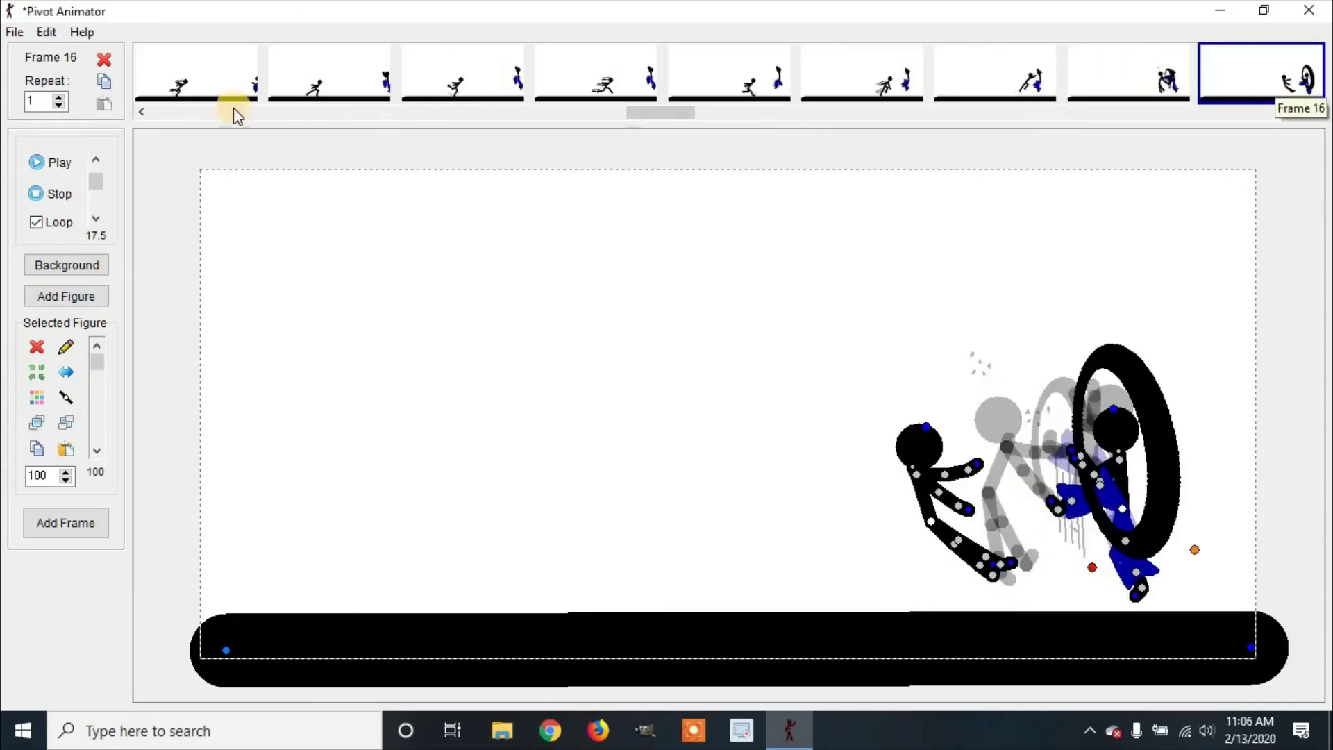
{"action": "left_click", "coordinate": [141, 111]}
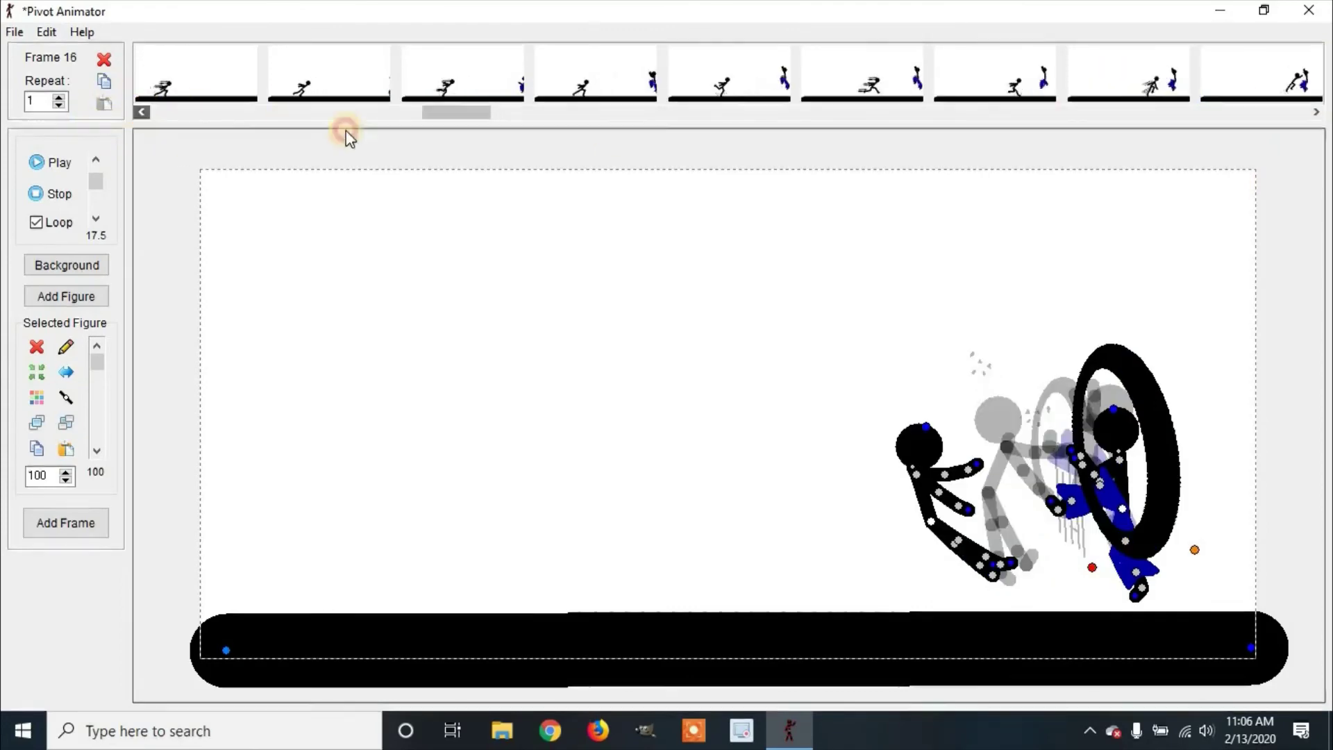
{"action": "left_click_drag", "start_coordinate": [446, 113], "coordinate": [181, 117]}
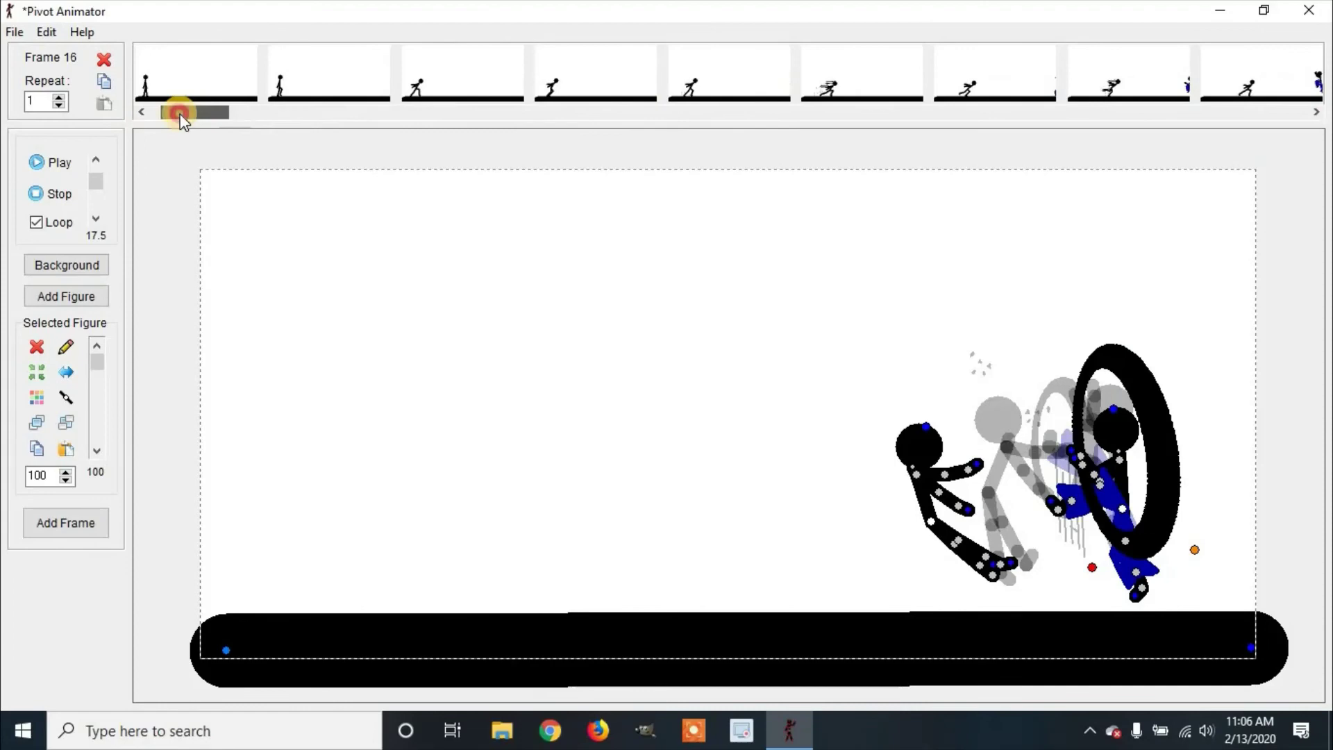
{"action": "left_click", "coordinate": [190, 69]}
{"action": "left_click", "coordinate": [50, 159]}
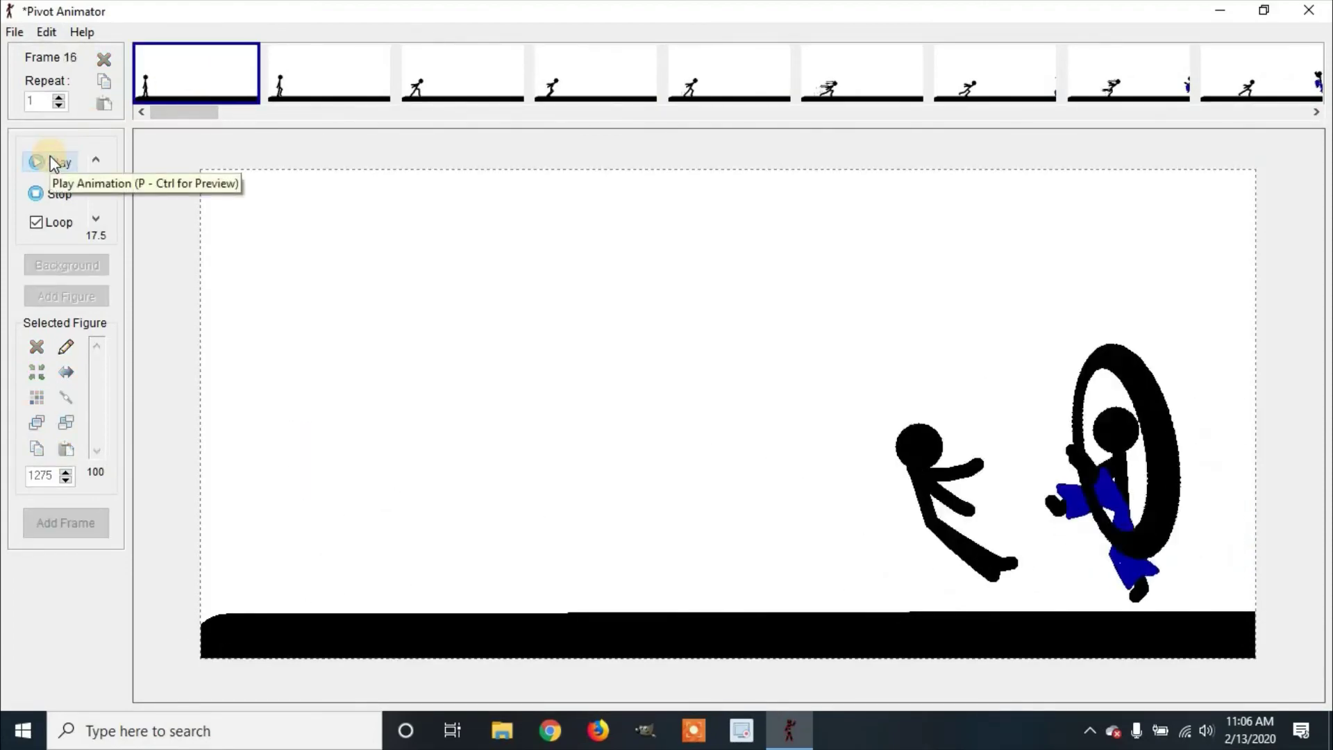